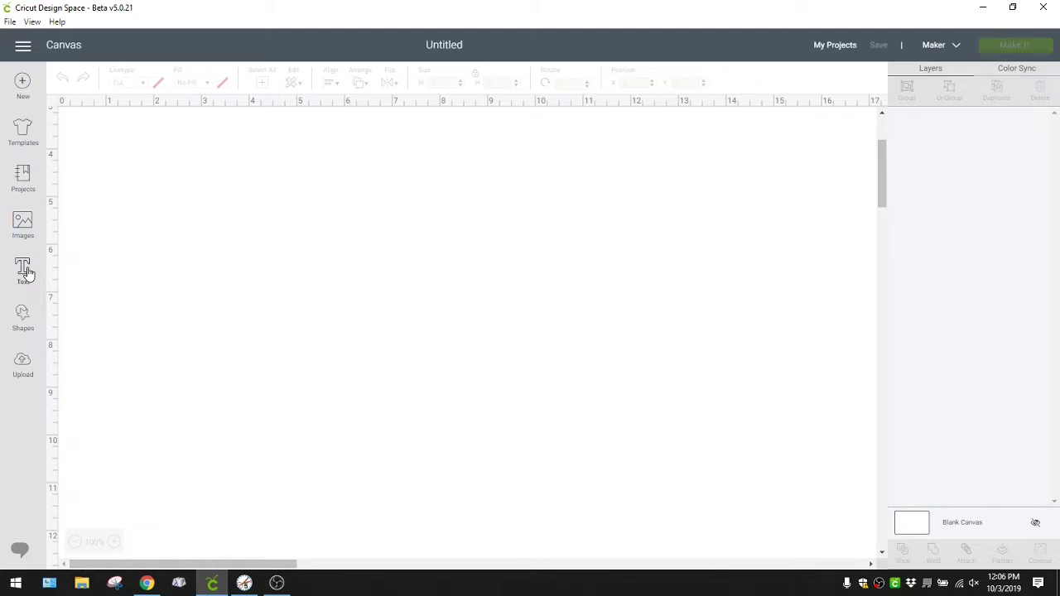
Step: Add a text box reading SLINGER in capital letters
click(24, 270)
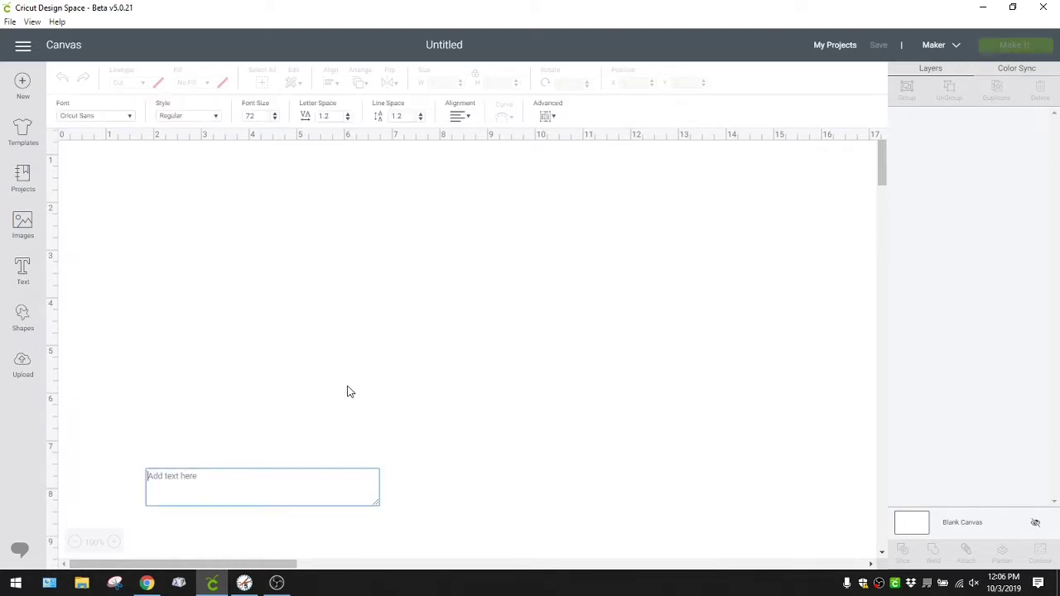
key(Caps_Lock)
text(SLINGER)
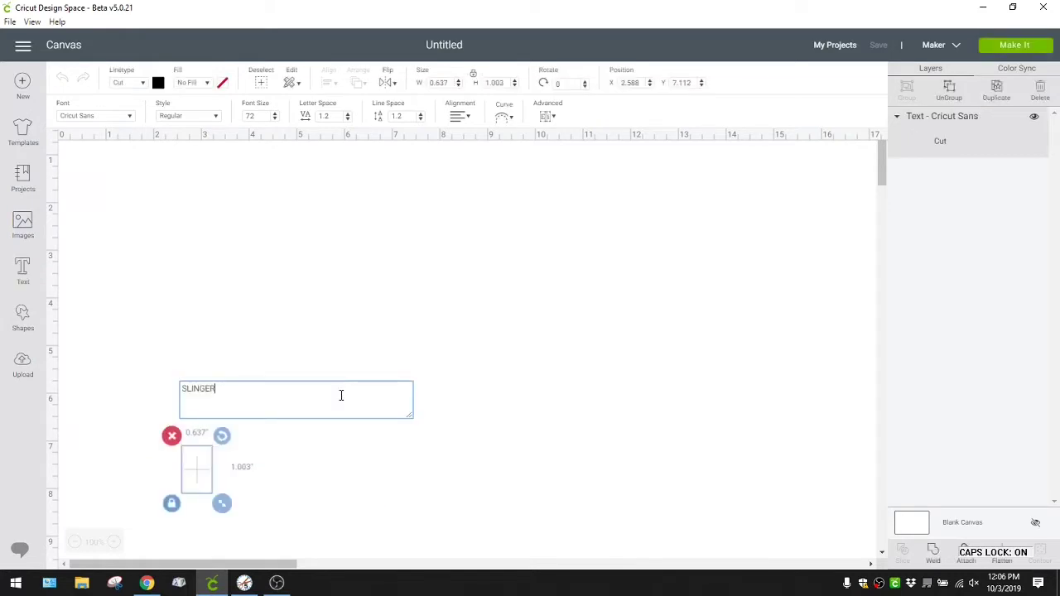
Step: Set the SLINGER text font to Mirror It Font, searching 'MIRRO'
click(131, 117)
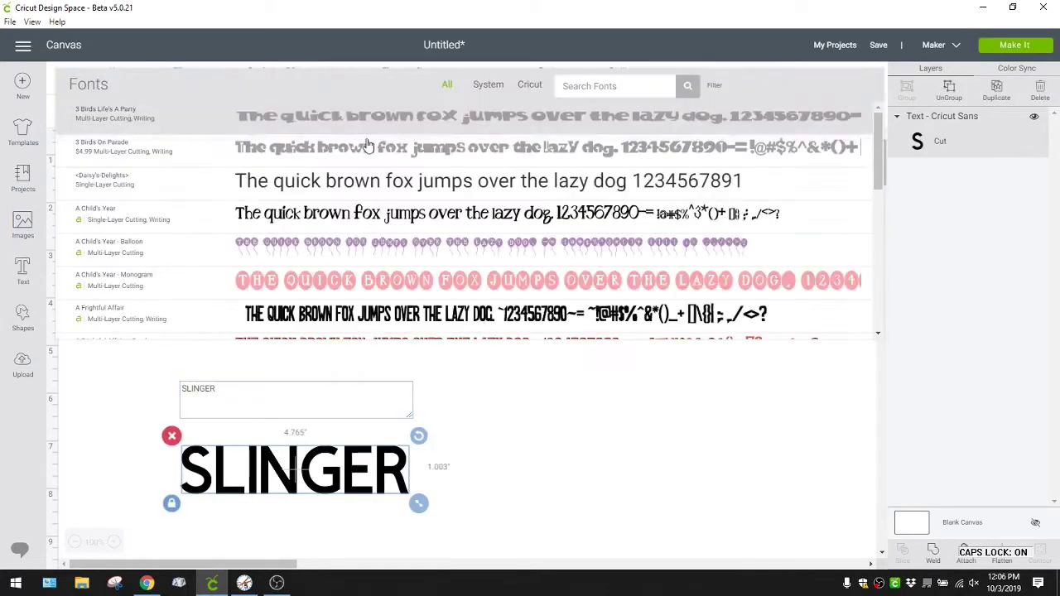
click(623, 87)
text(MIRRO)
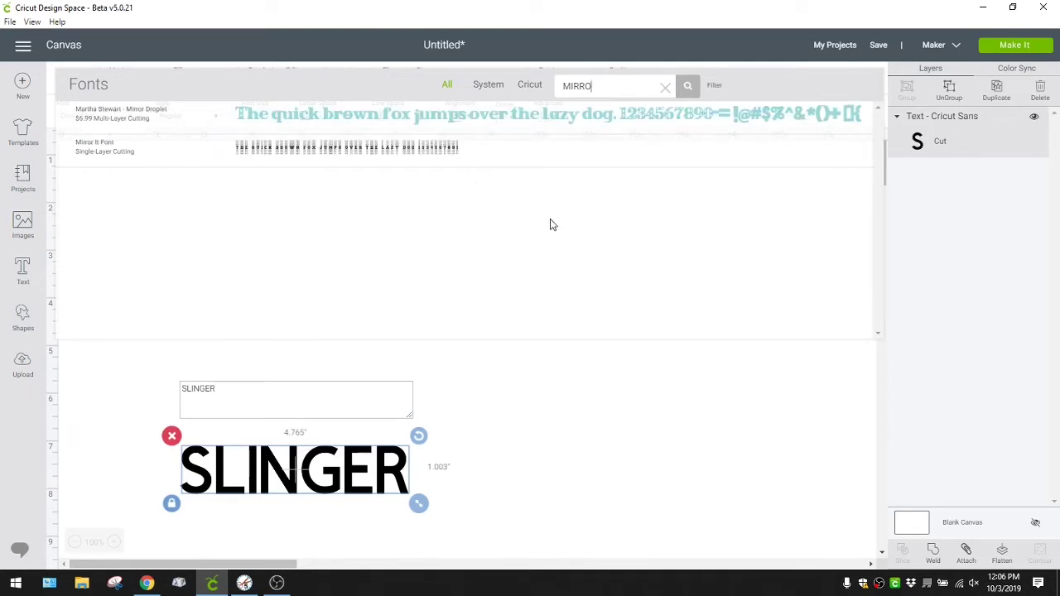
click(572, 162)
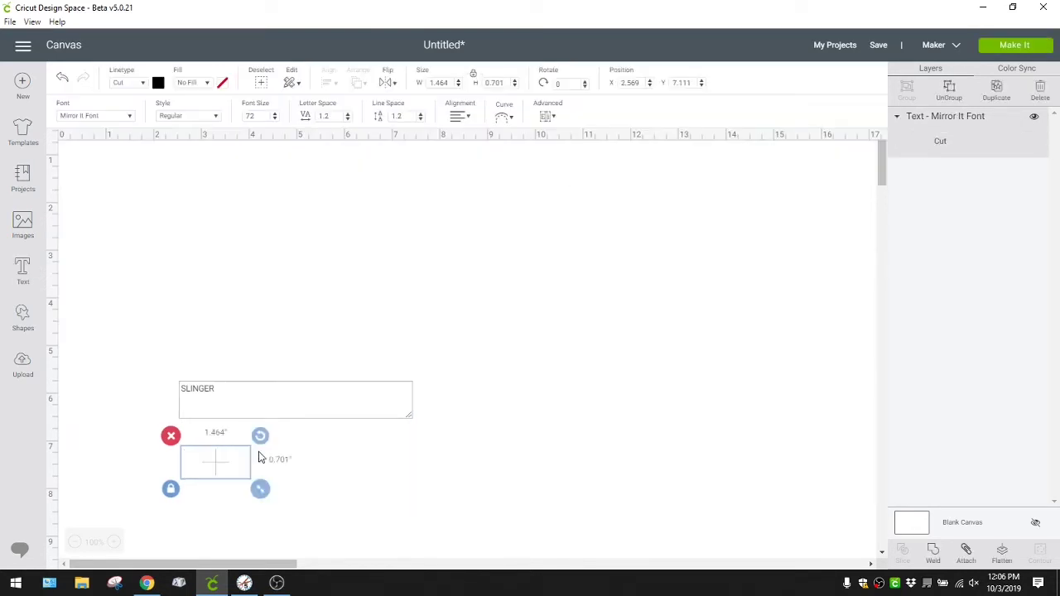
Step: Move SLINGER near the top of the canvas and enlarge it to about 11 inches wide
drag(218, 470, 237, 200)
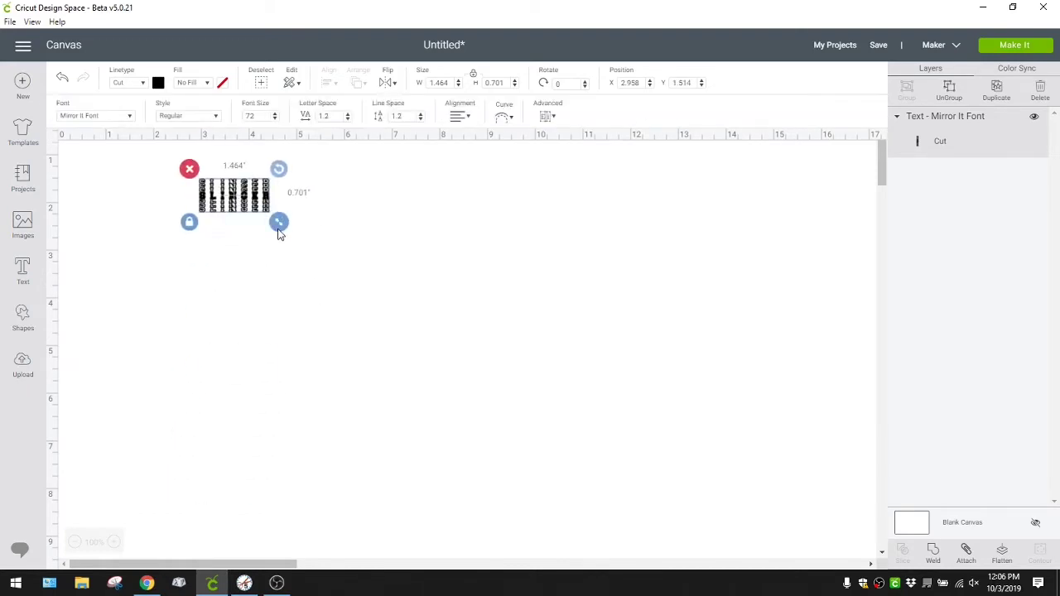
drag(279, 234, 757, 512)
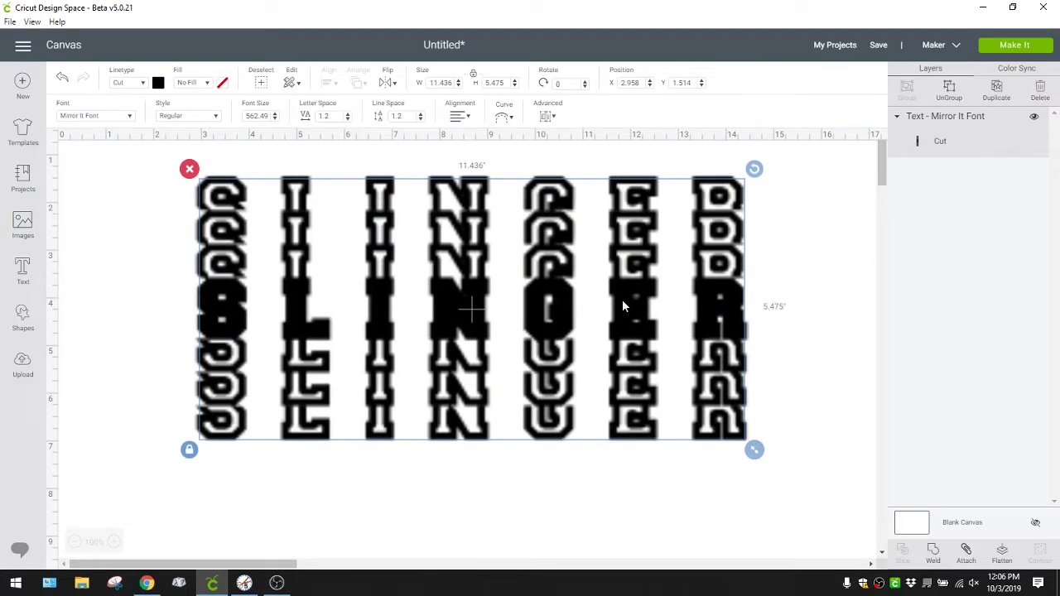
drag(623, 307, 592, 327)
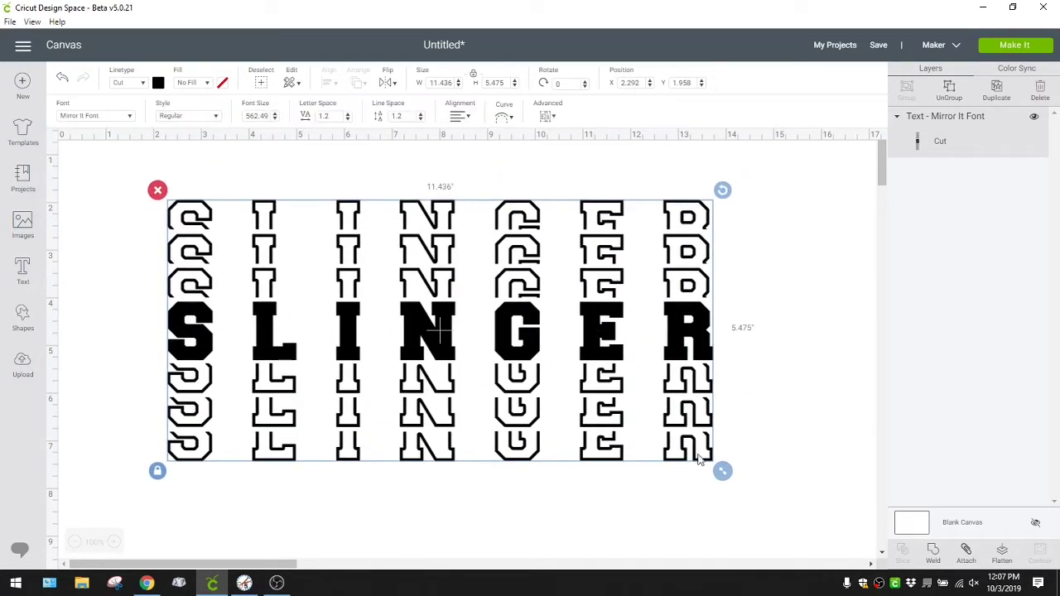
drag(722, 471, 766, 493)
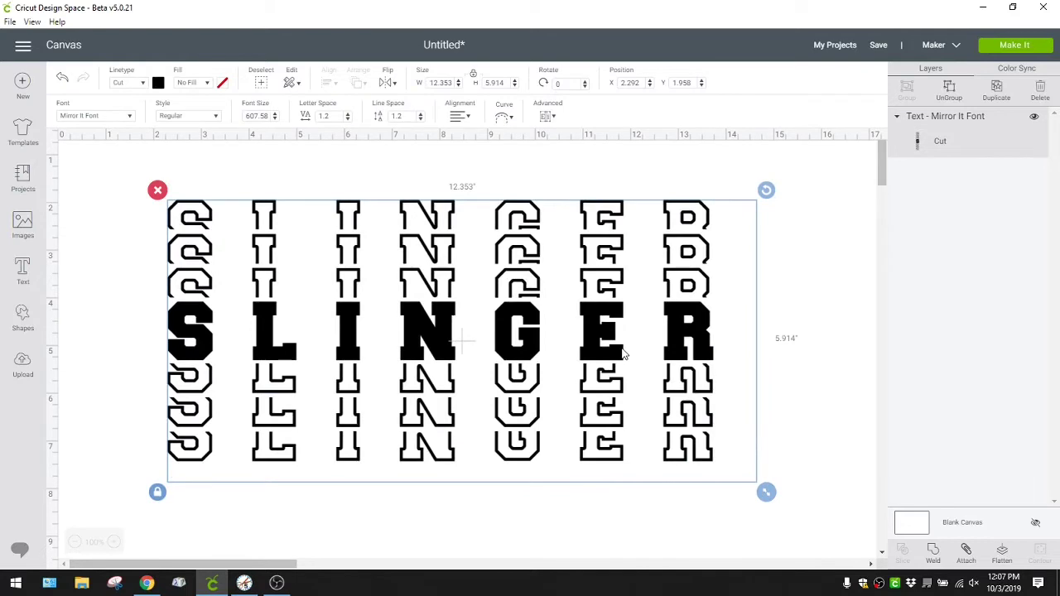
drag(623, 348, 608, 337)
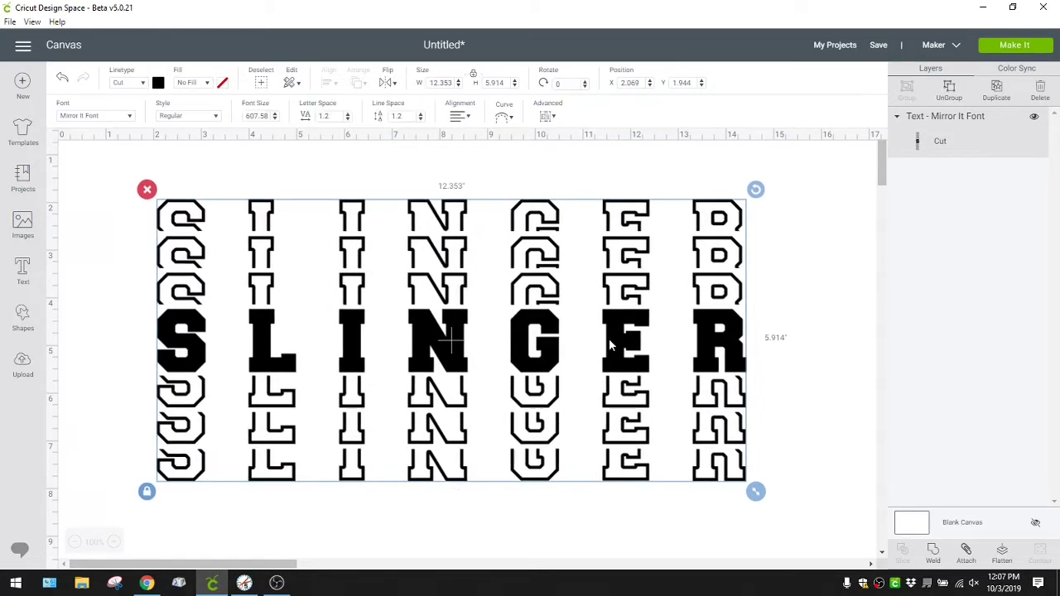
Step: Tighten the SLINGER letter spacing from 1.2 down to 0.2
click(349, 121)
click(348, 121)
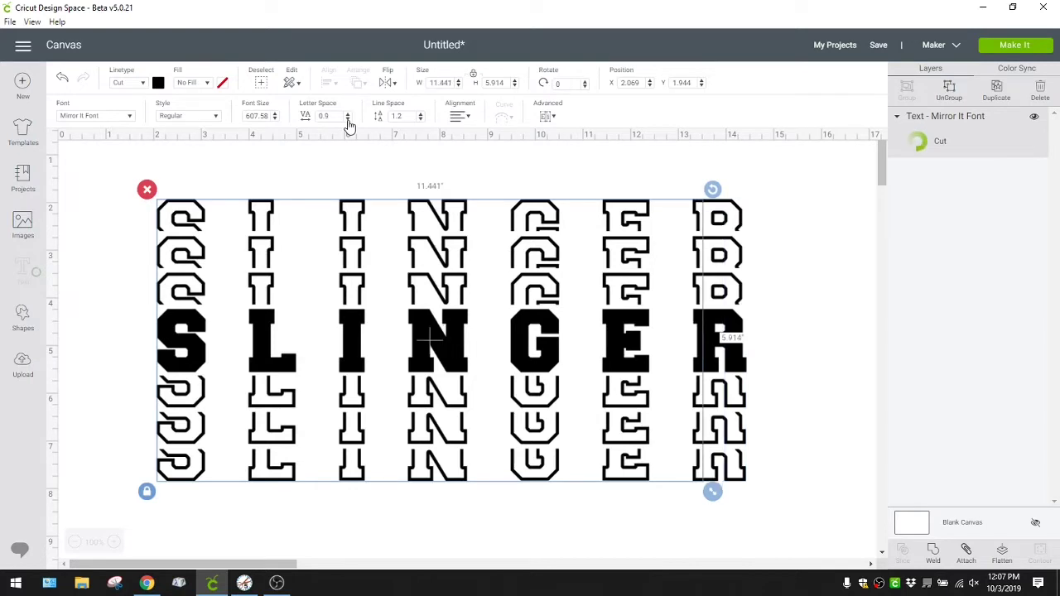
click(349, 121)
click(349, 121)
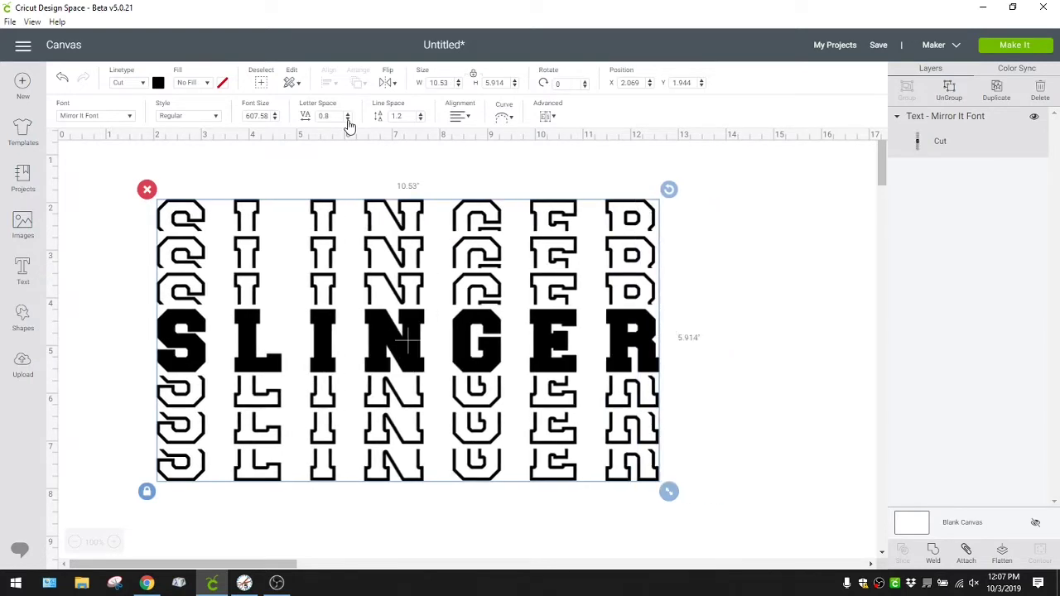
click(349, 121)
click(349, 121)
click(348, 120)
click(348, 121)
click(348, 121)
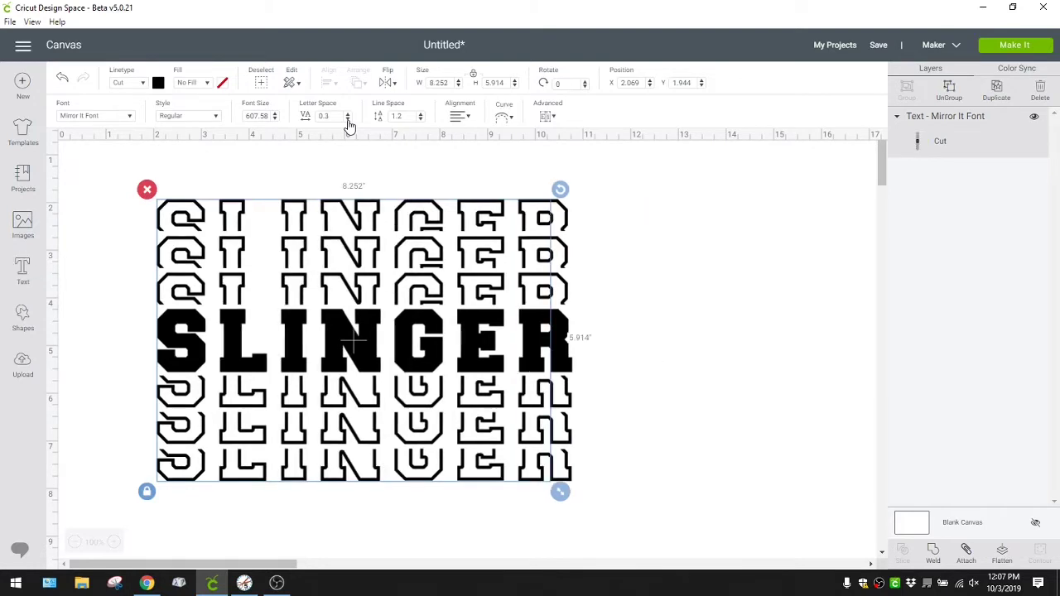
click(349, 121)
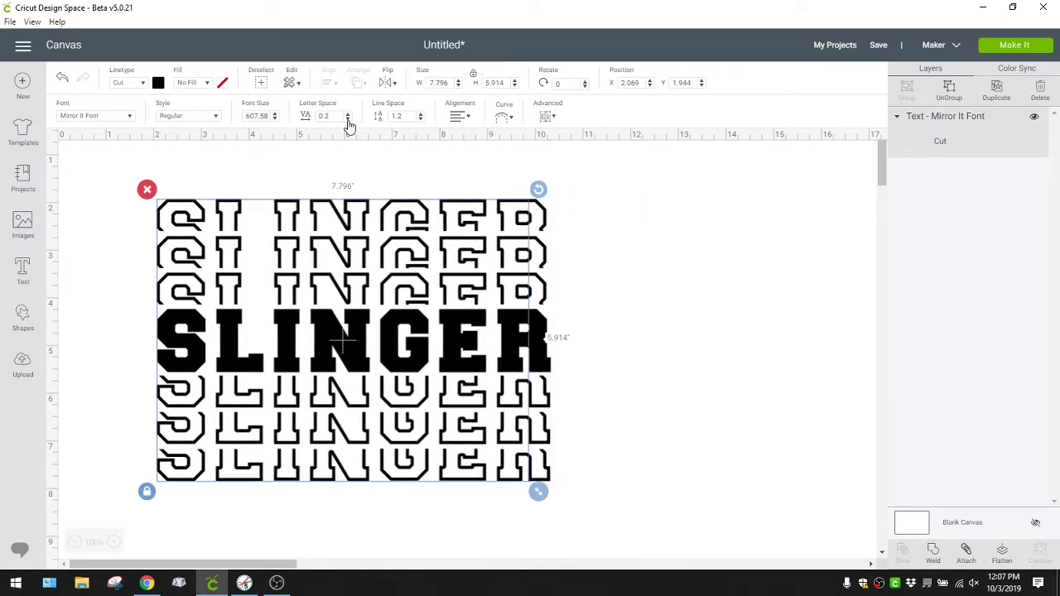
Step: Resize SLINGER to 9.435 inches wide and reposition it
drag(375, 337, 424, 320)
drag(587, 475, 666, 530)
drag(522, 364, 533, 338)
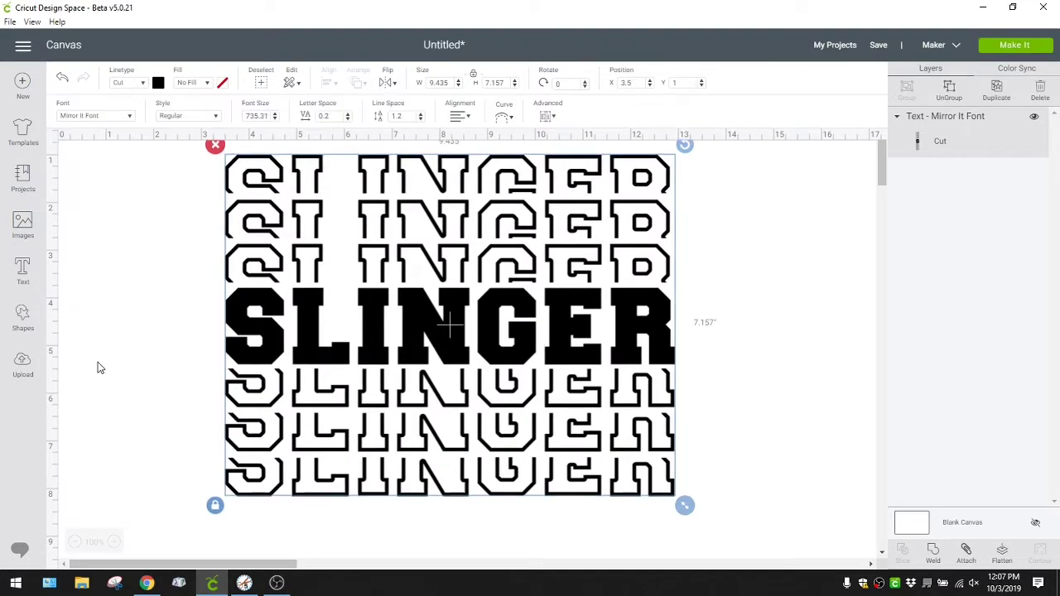
click(23, 364)
Step: Find the uploaded owl1 image by searching 'OW' and insert it
click(247, 328)
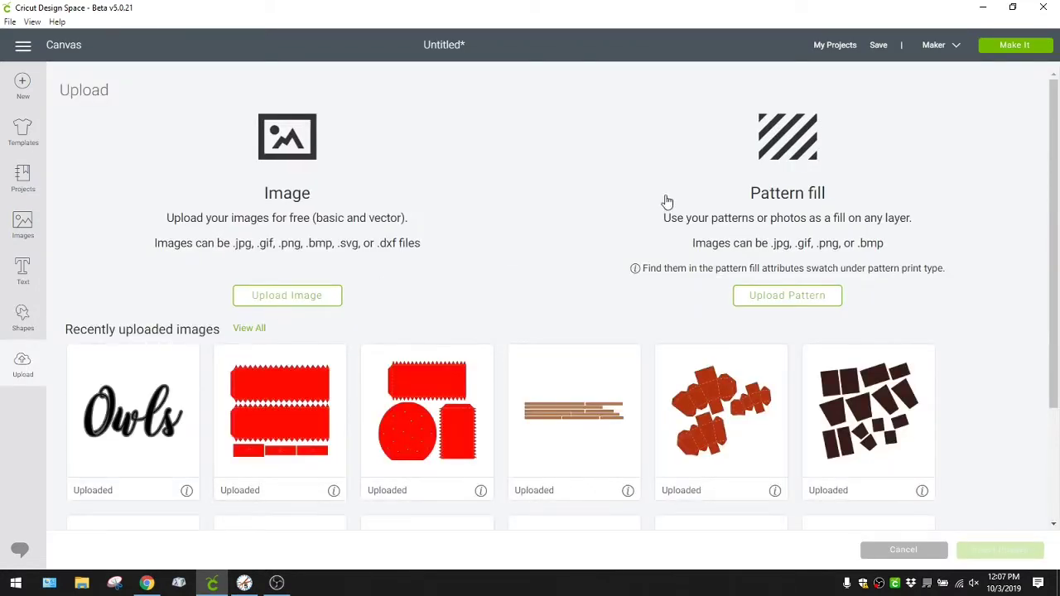
click(837, 82)
text(OWL1)
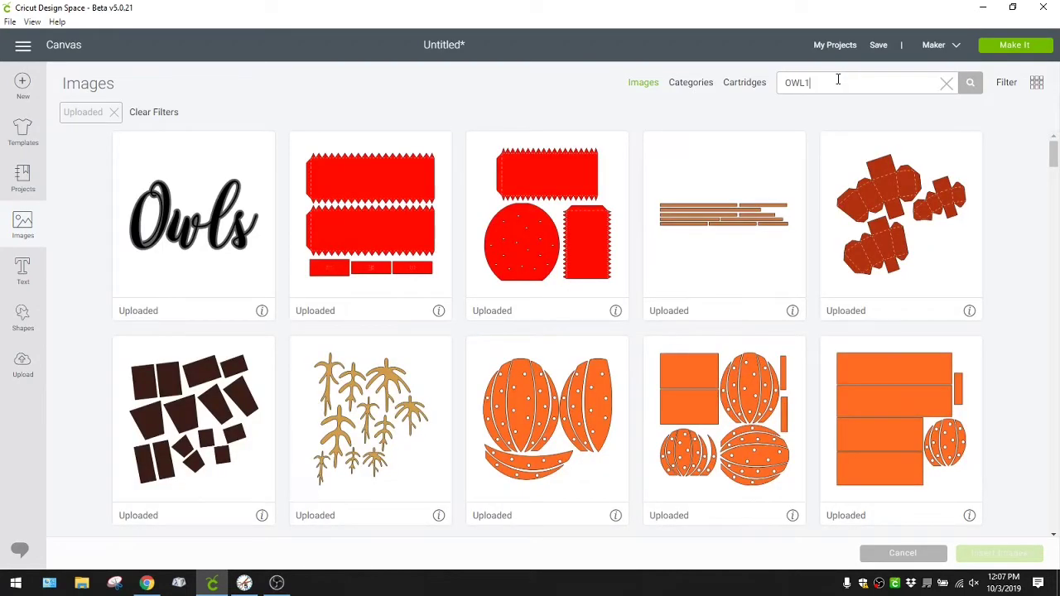
key(Return)
click(193, 214)
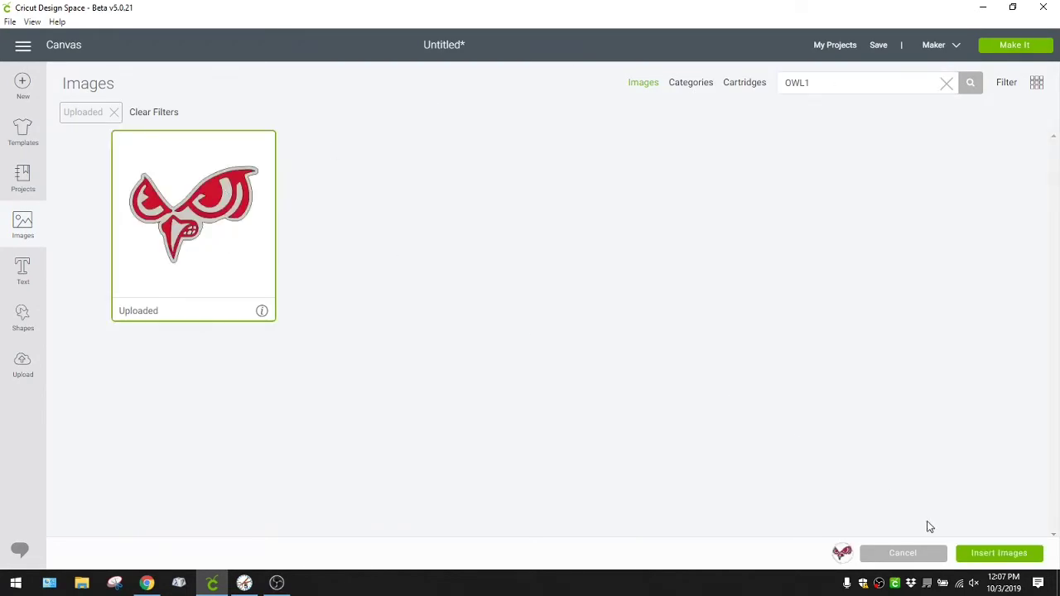
click(994, 561)
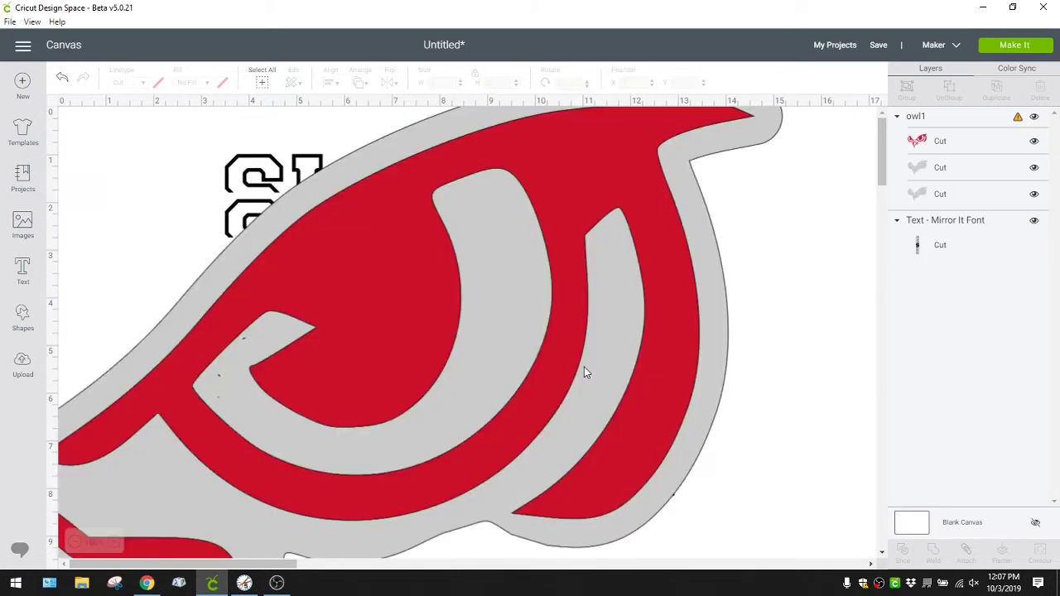
Step: Size the owl to 8.764 inches wide over SLINGER and send it to the back
click(495, 122)
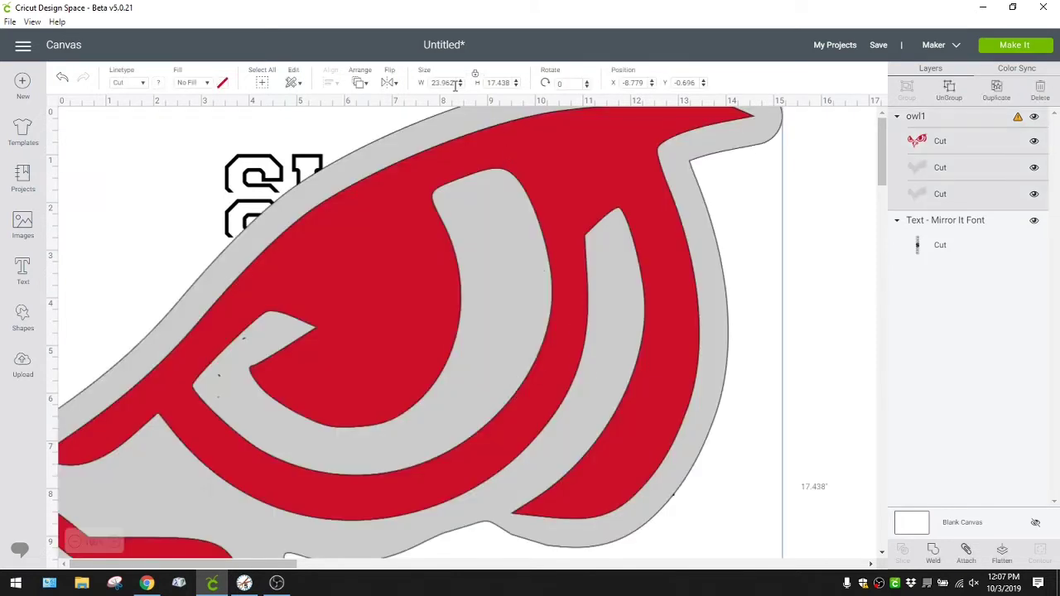
click(441, 82)
text(5)
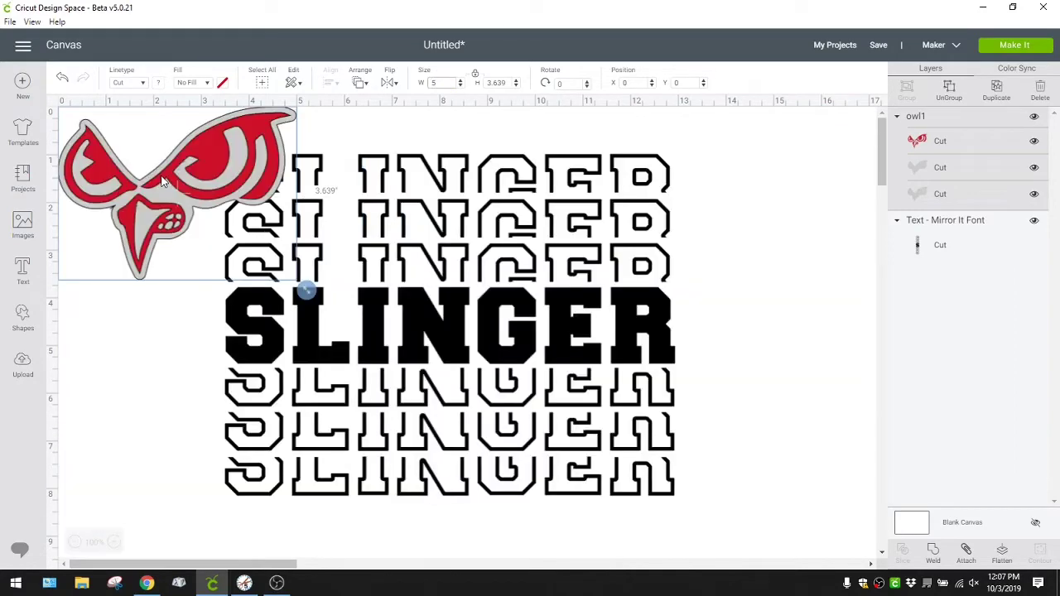
drag(163, 182, 400, 246)
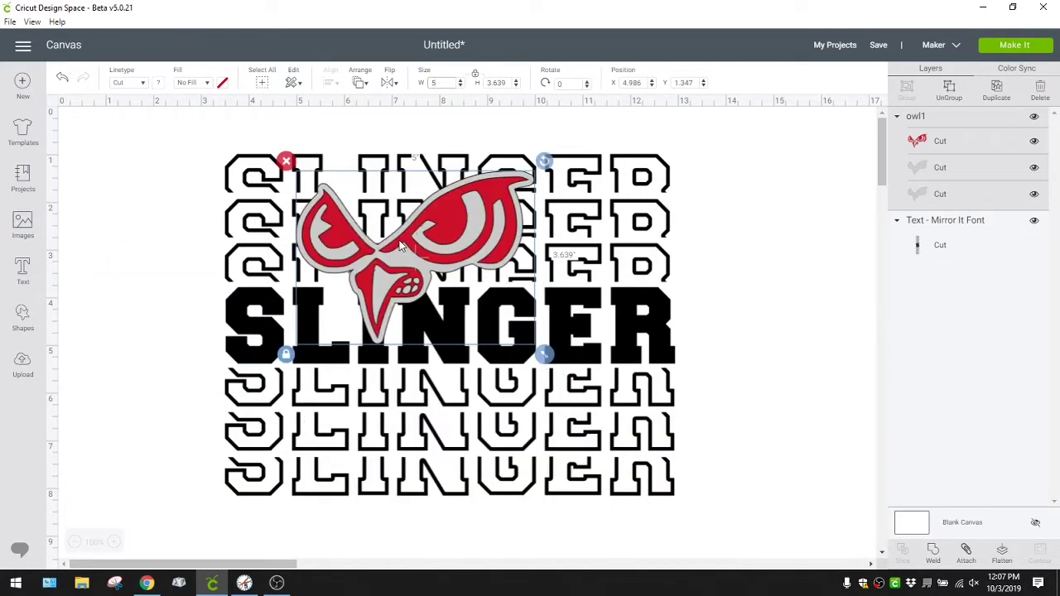
drag(408, 358, 355, 361)
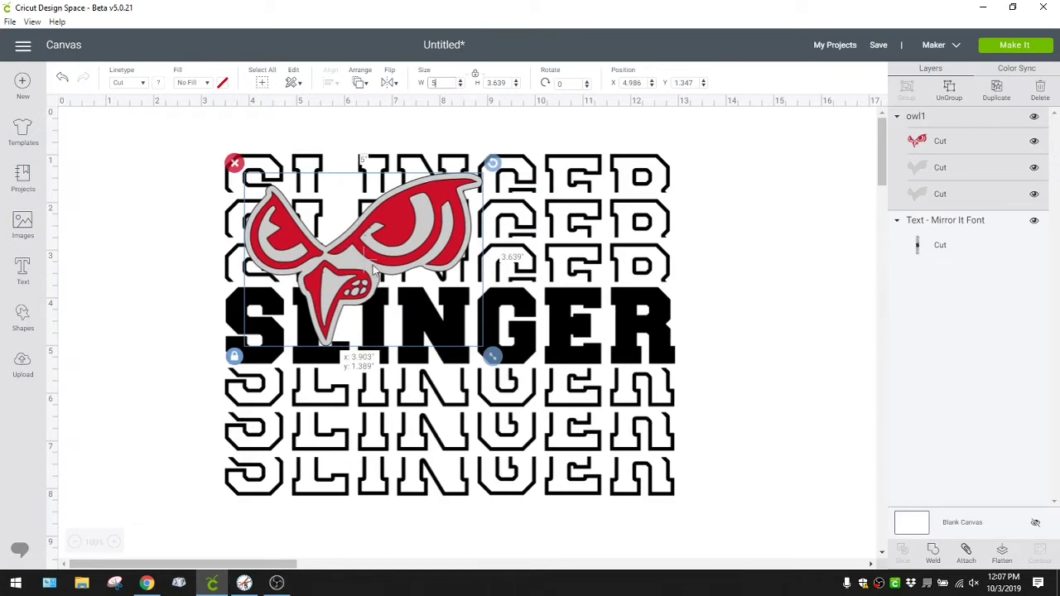
drag(491, 358, 671, 487)
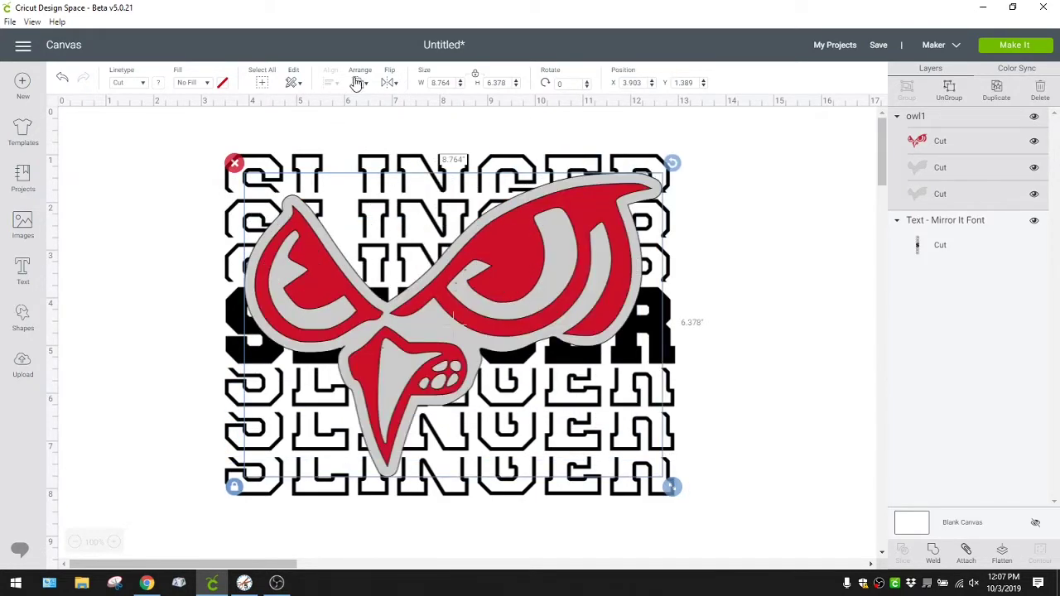
click(359, 83)
click(378, 108)
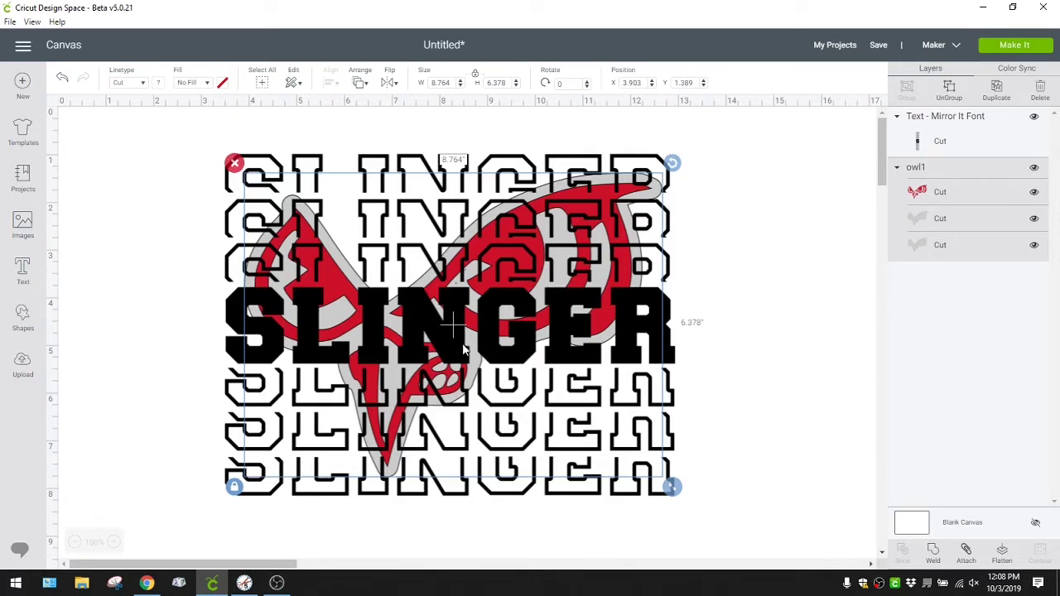
Step: Split the owl into its layers and hide both grey owl1 layers
click(950, 89)
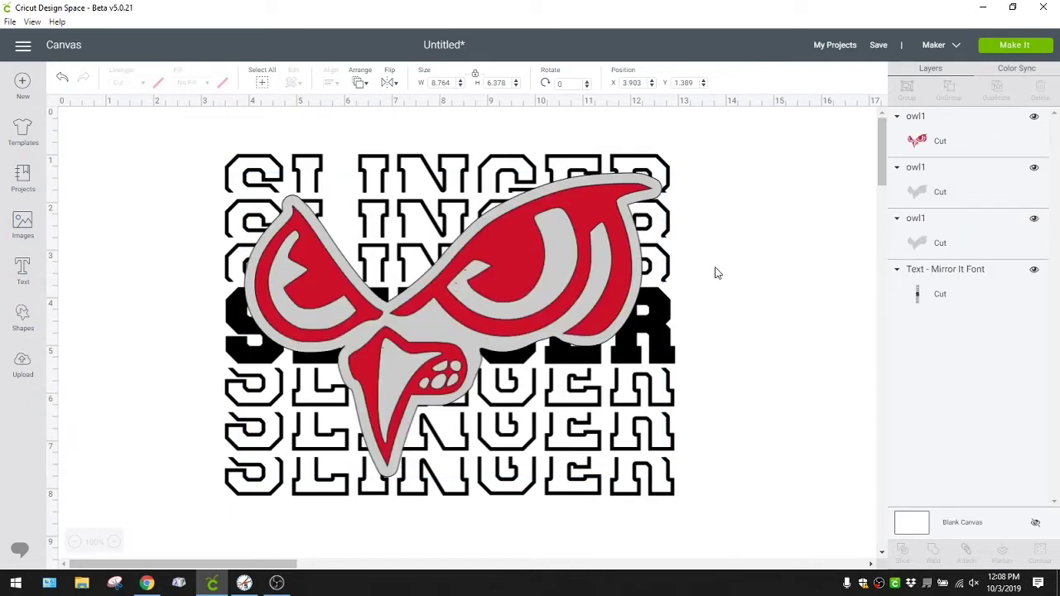
drag(582, 212, 516, 286)
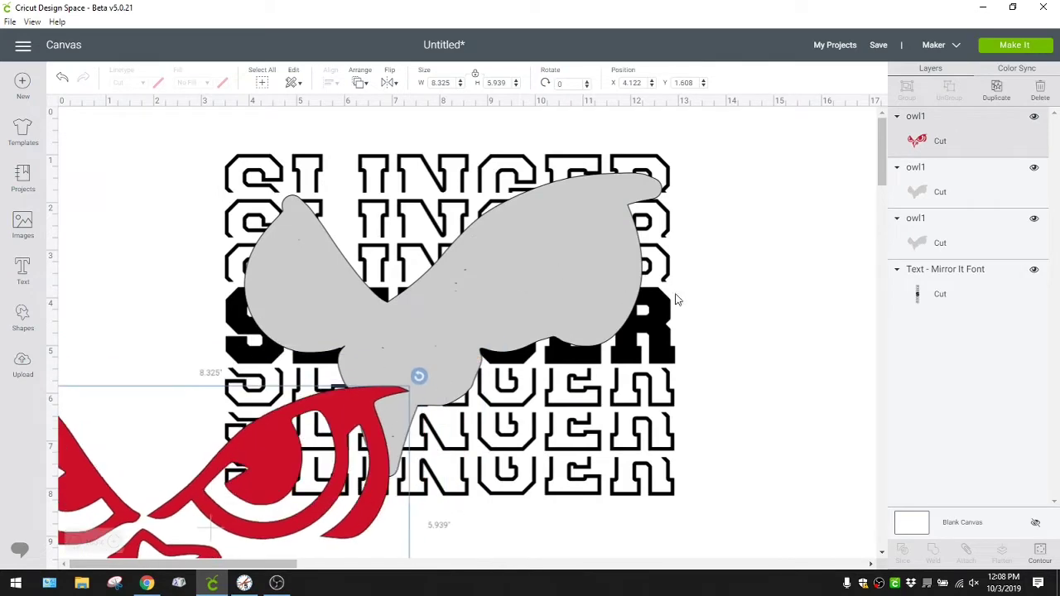
click(1034, 167)
click(1033, 219)
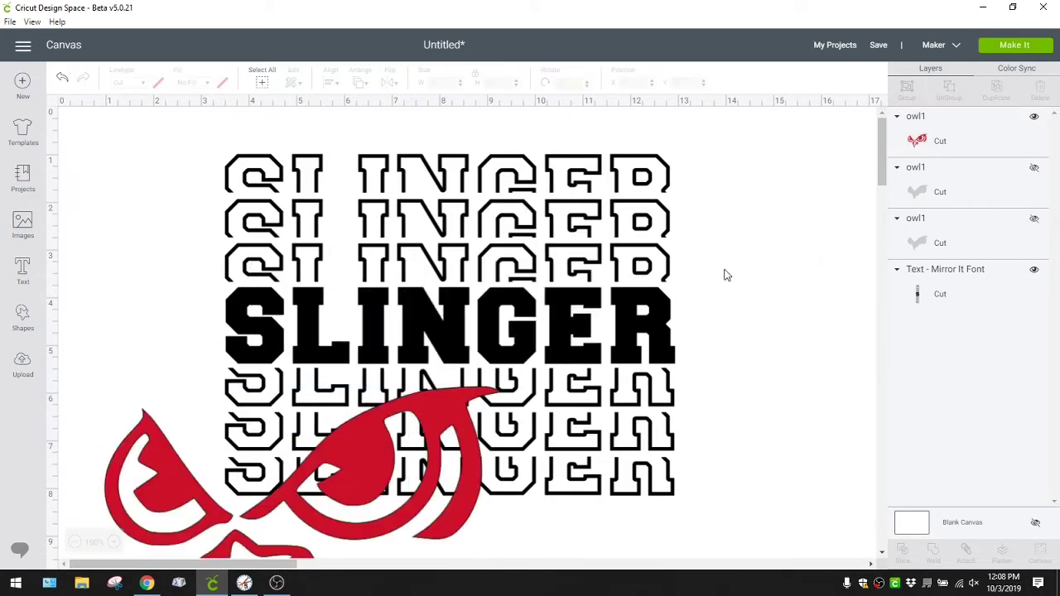
Step: Center the red owl on the SLINGER text and select both together
drag(444, 413, 605, 219)
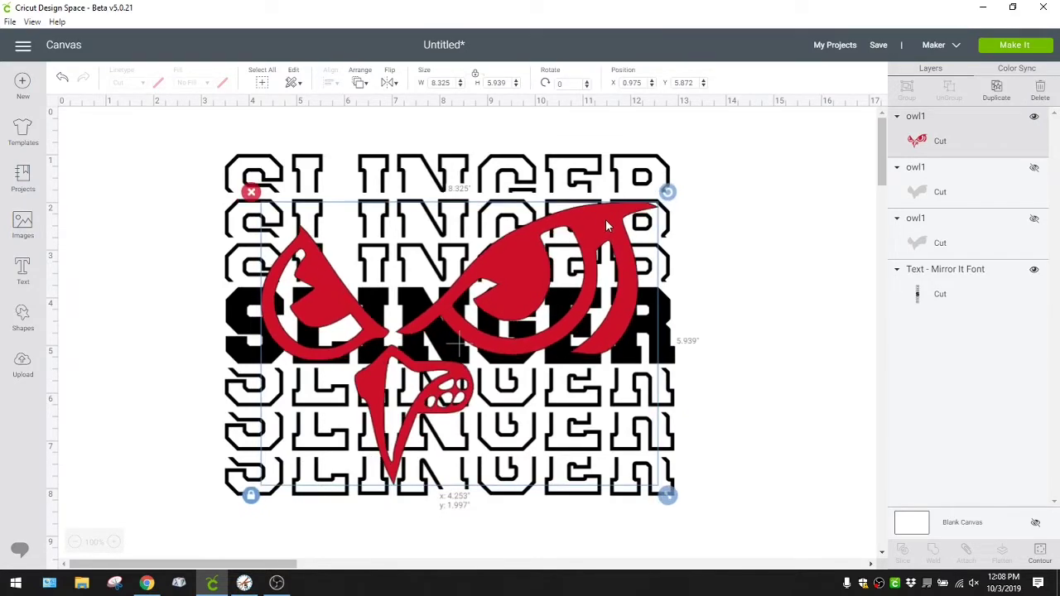
drag(736, 145, 209, 307)
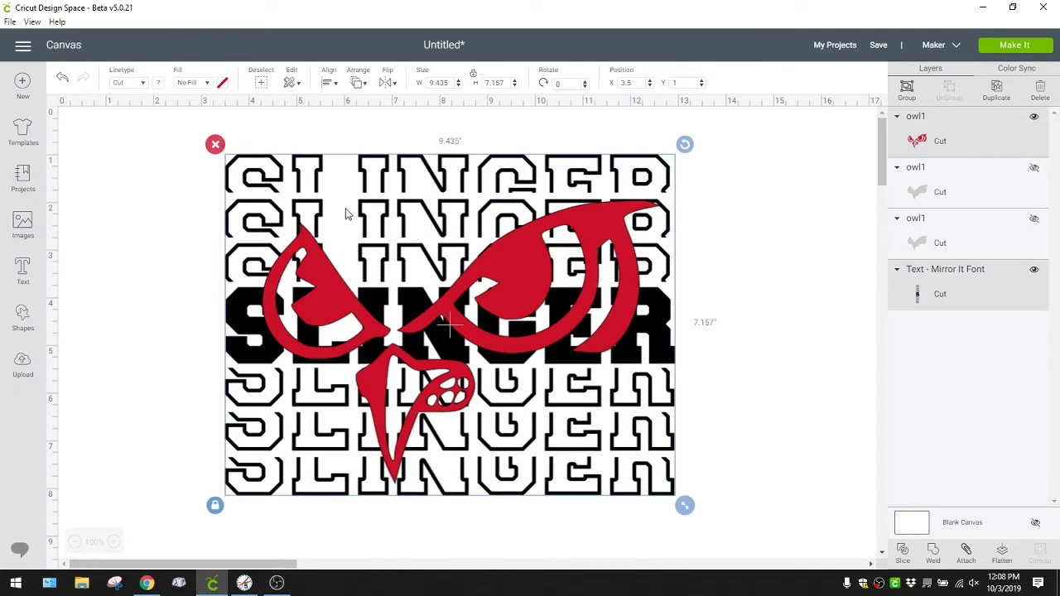
click(329, 80)
click(778, 231)
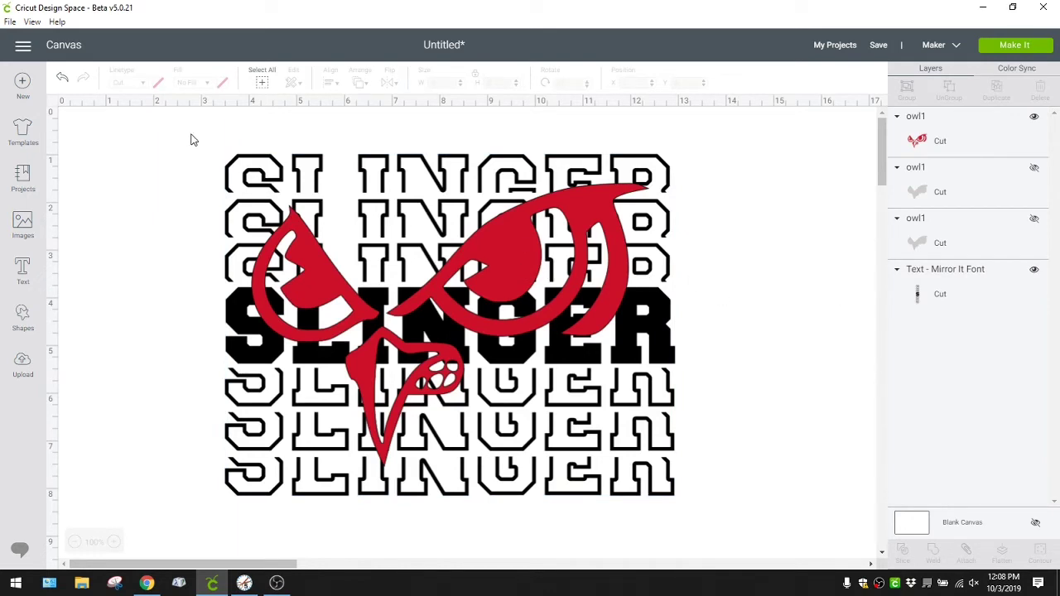
drag(190, 140, 845, 507)
Step: Slice the owl with the SLINGER text and pull the Slice Result pieces apart
click(905, 552)
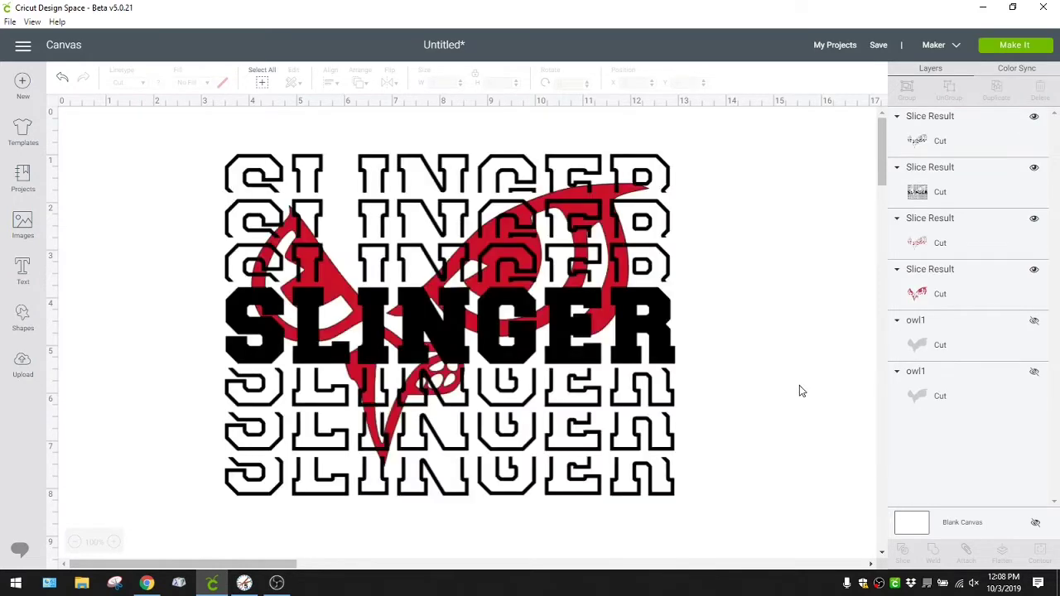
drag(542, 325, 794, 460)
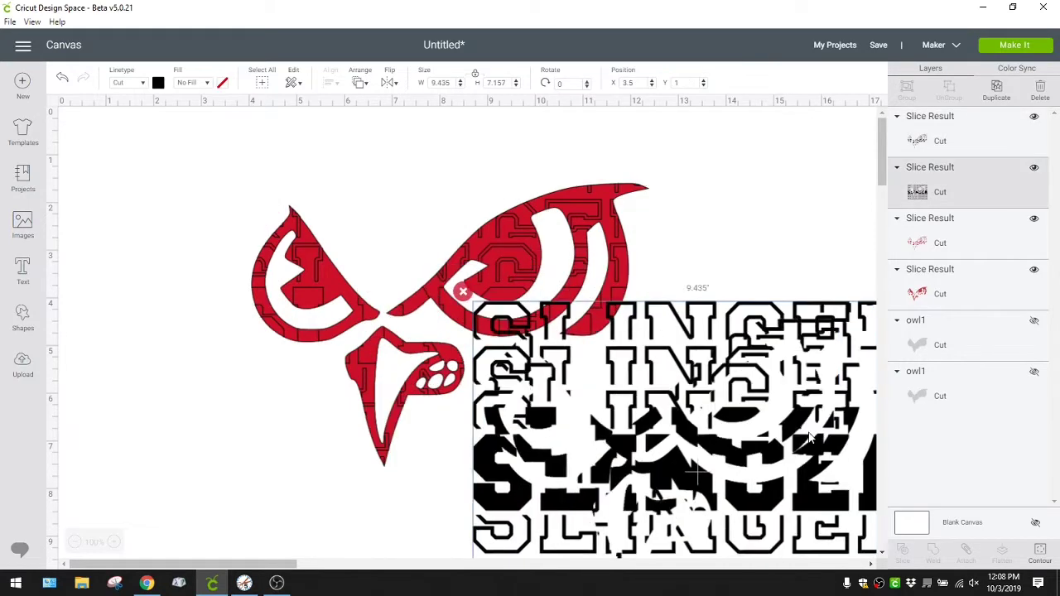
drag(516, 257, 303, 477)
drag(476, 263, 602, 545)
drag(542, 300, 155, 342)
drag(652, 327, 400, 146)
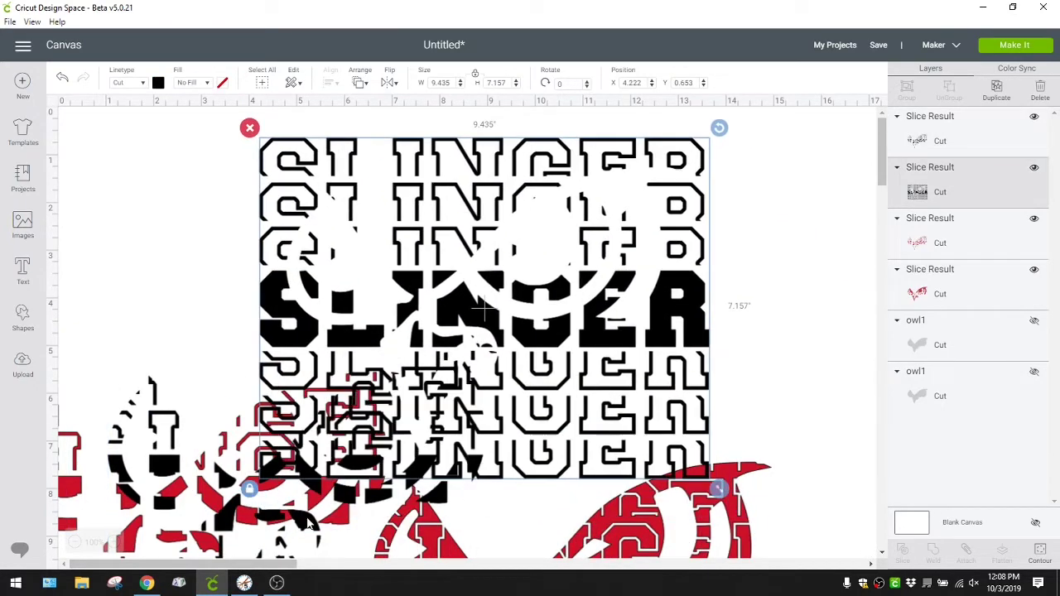
scroll(558, 439, down, 3)
Step: Move the black owl piece aside and bring the SLINGER and red owl pieces together
click(563, 486)
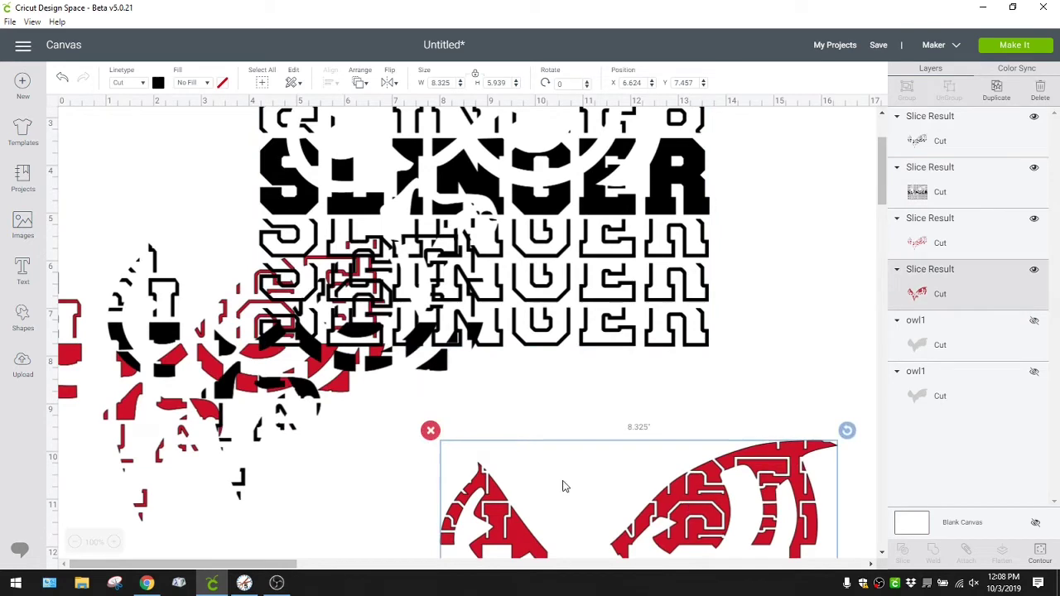
drag(215, 424, 325, 552)
drag(416, 407, 563, 549)
drag(236, 375, 588, 224)
scroll(608, 298, up, 3)
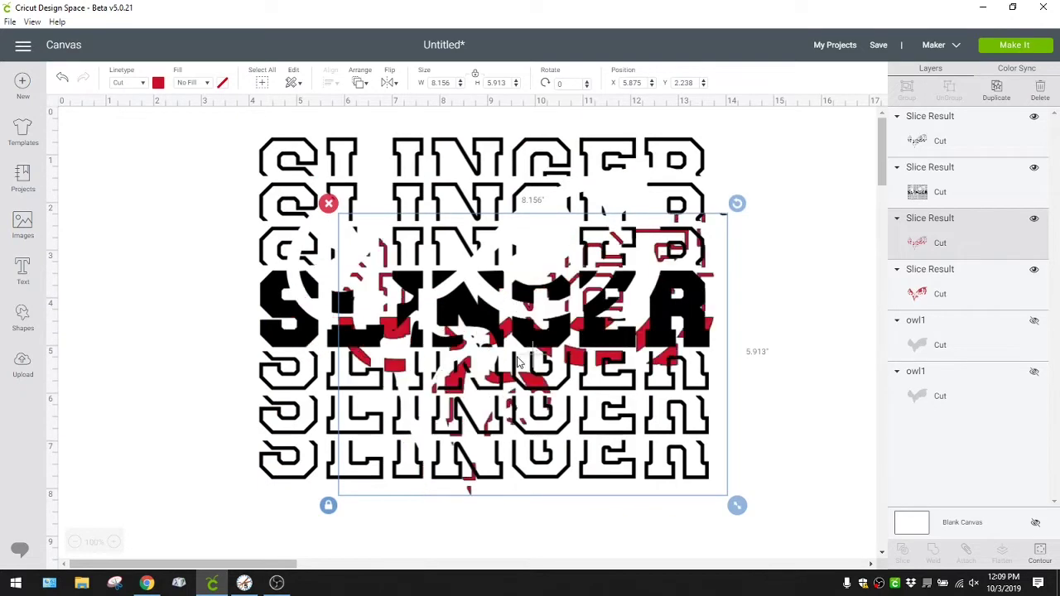
drag(561, 352, 533, 373)
drag(703, 275, 620, 245)
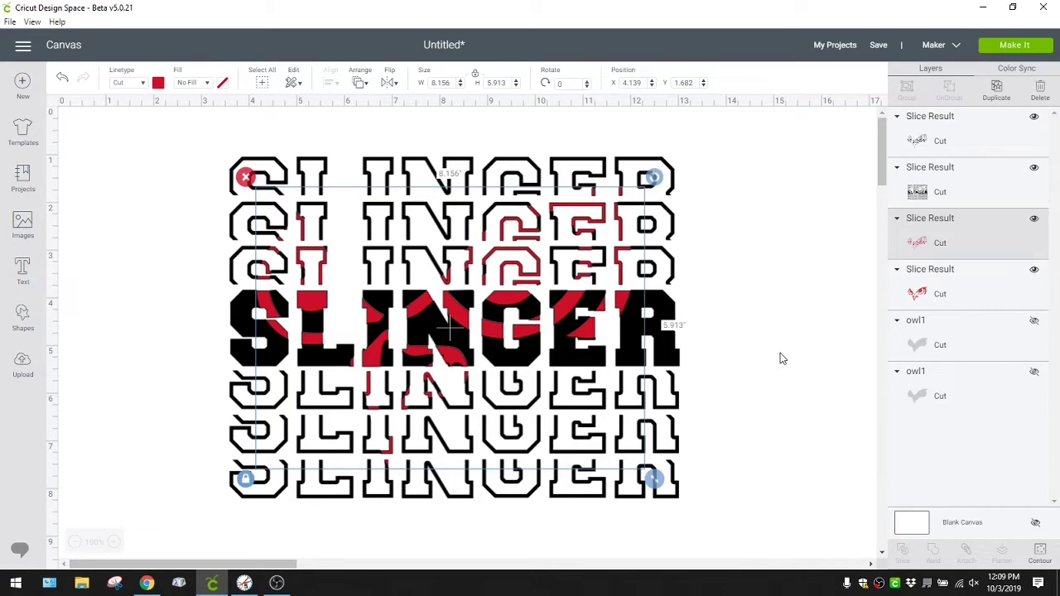
Step: Rearrange the slice pieces and delete the unwanted red owl piece
scroll(782, 358, down, 4)
drag(462, 182, 595, 227)
drag(323, 178, 165, 571)
drag(637, 256, 585, 187)
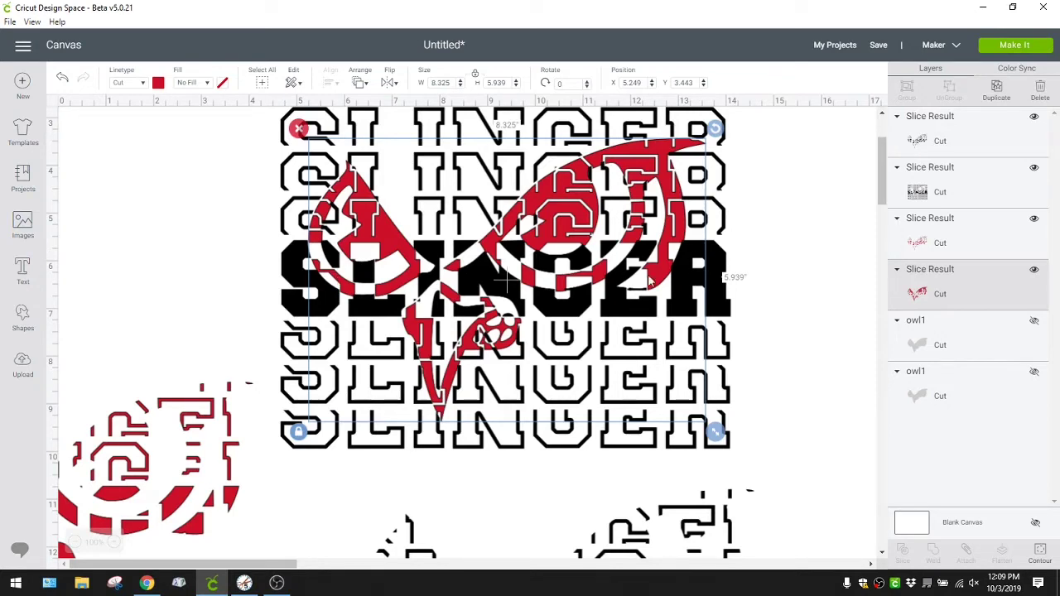
drag(544, 278, 745, 418)
click(341, 194)
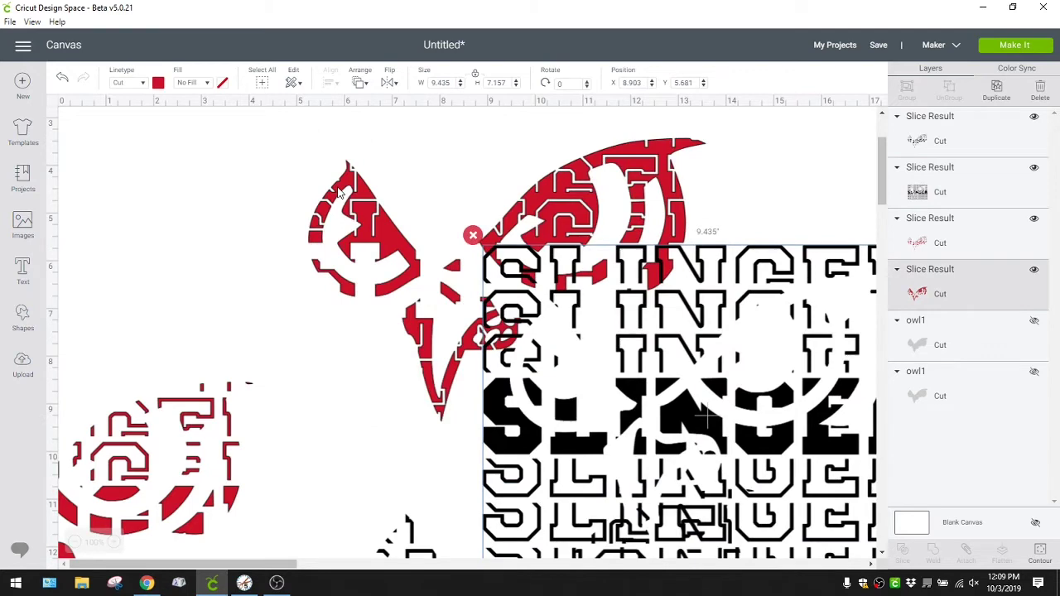
drag(326, 166, 255, 186)
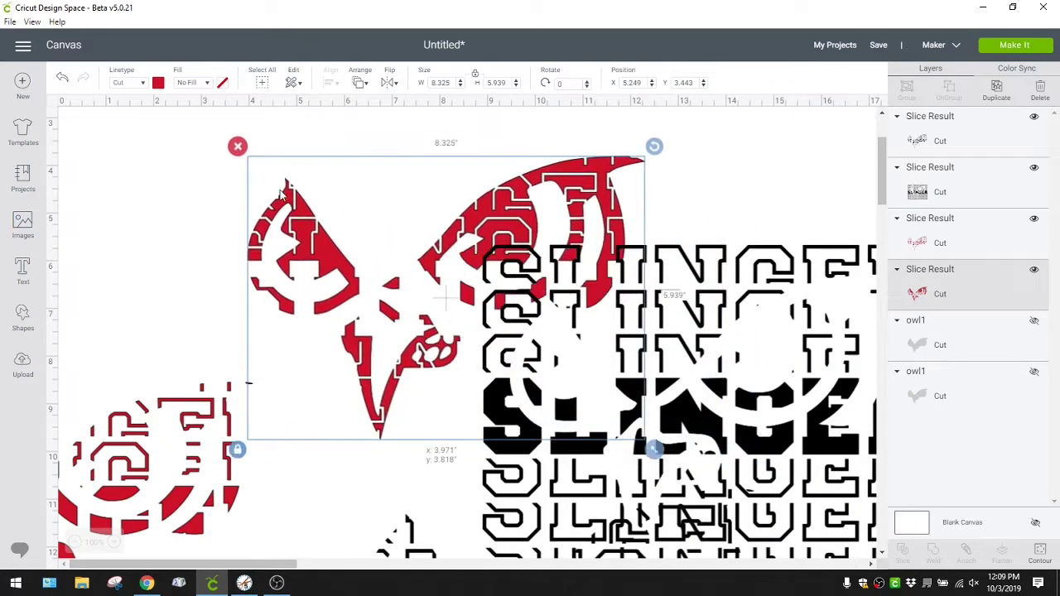
key(Delete)
Step: Align the lower SLINGER slice, delete the black owl piece and place the red piece
drag(629, 398, 428, 284)
click(674, 435)
drag(673, 434, 625, 205)
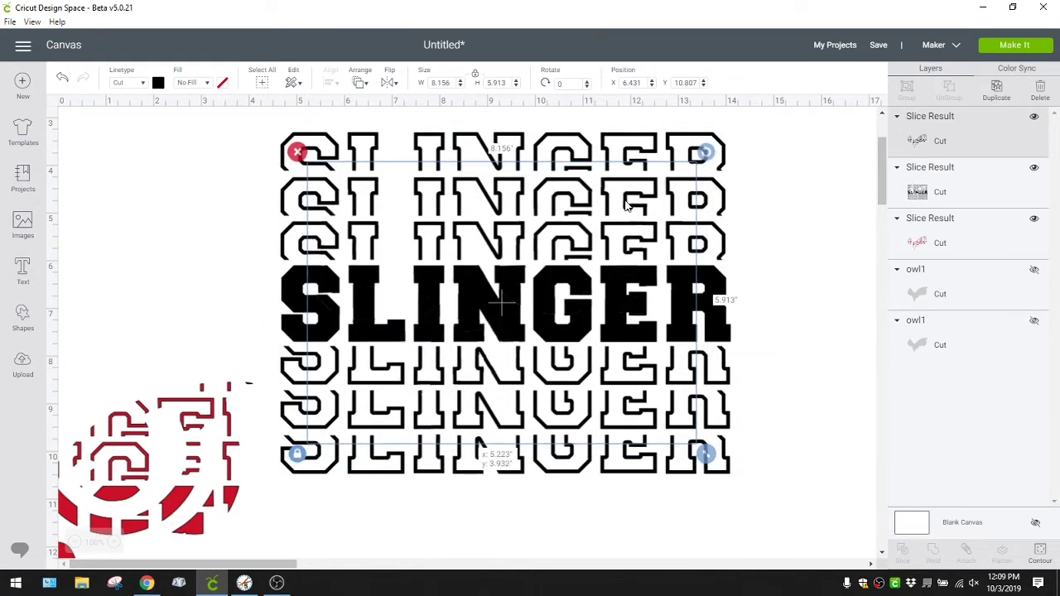
drag(650, 234, 679, 280)
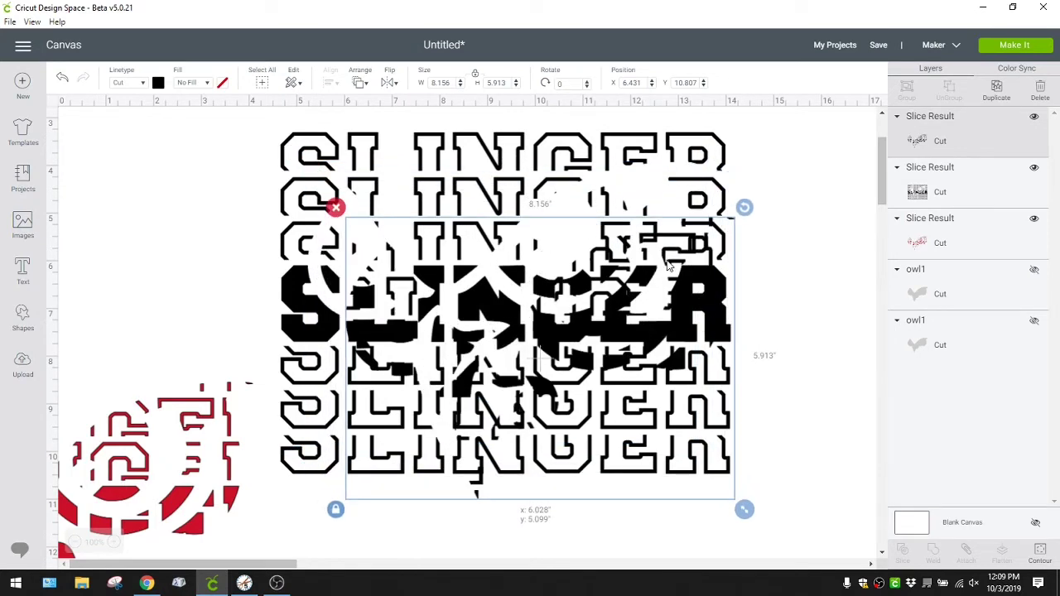
click(338, 212)
drag(200, 513, 460, 293)
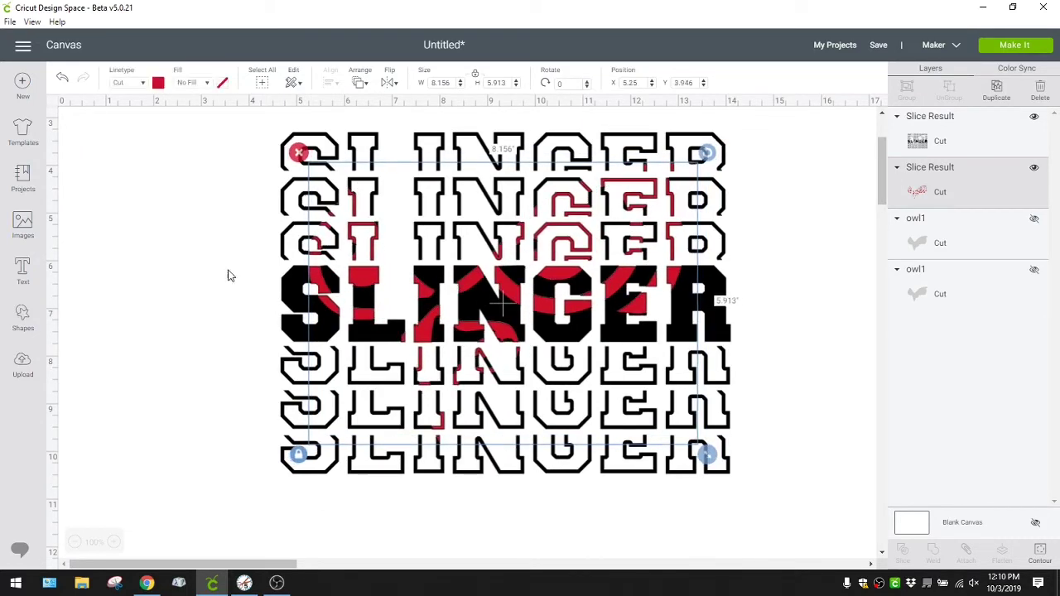
Step: Select the SLINGER slice and set its linetype colour to navy
click(282, 168)
click(282, 168)
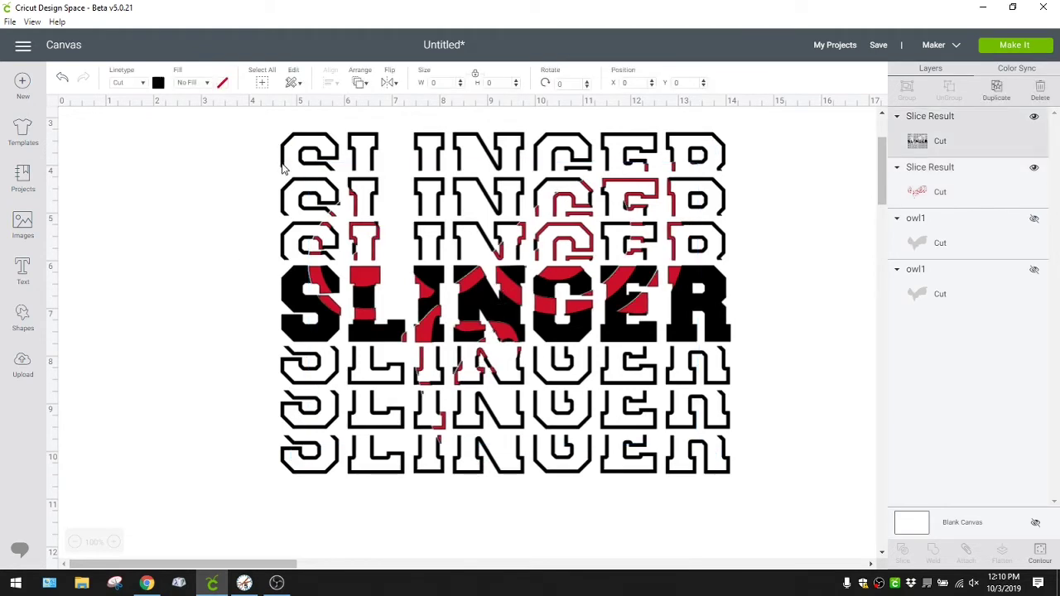
click(157, 85)
click(205, 185)
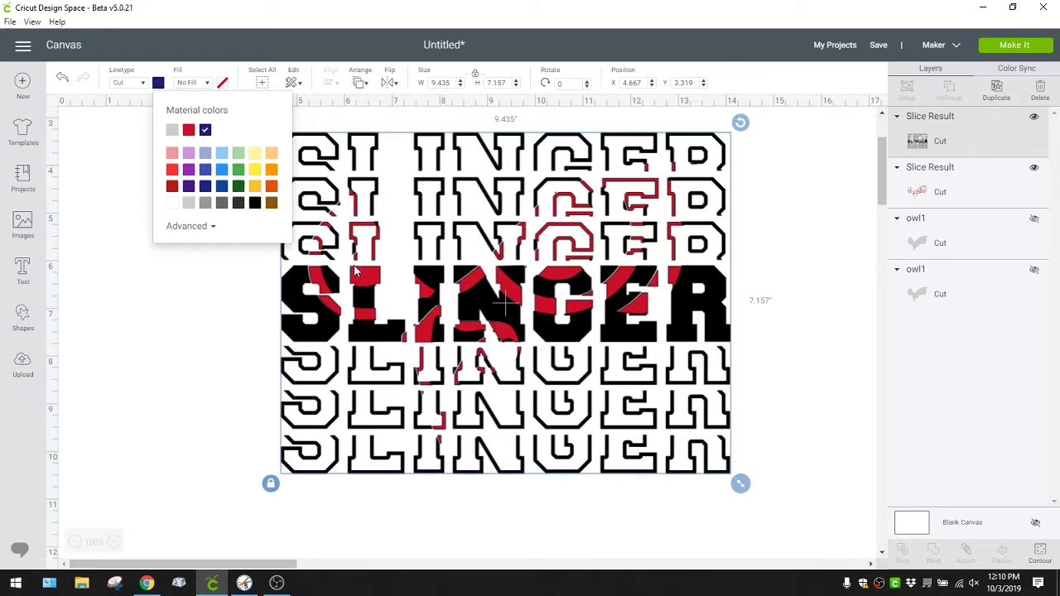
click(369, 284)
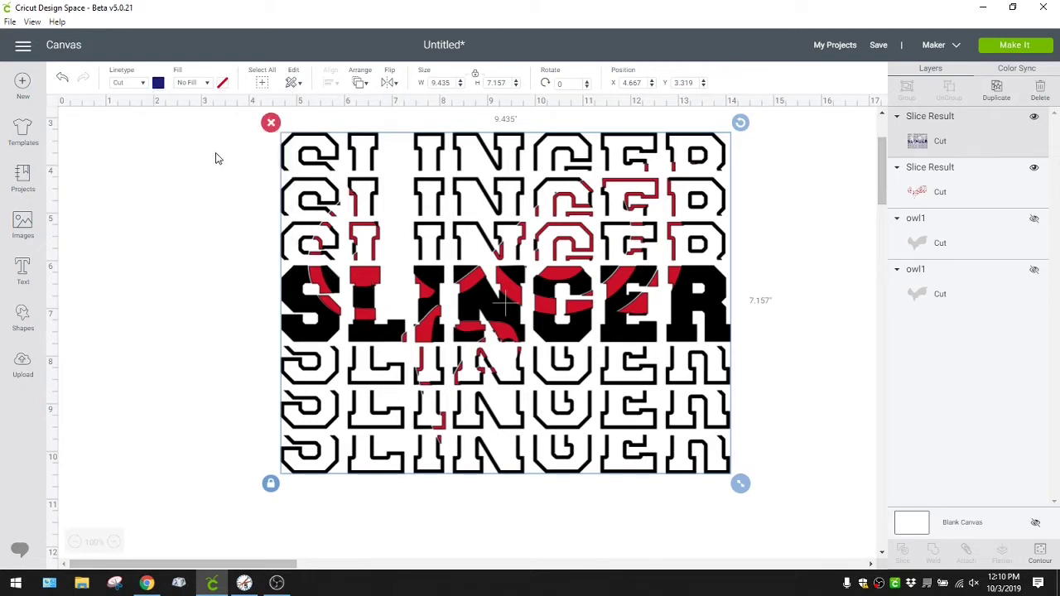
Step: Try a bright red custom colour on the SLINGER text
click(158, 84)
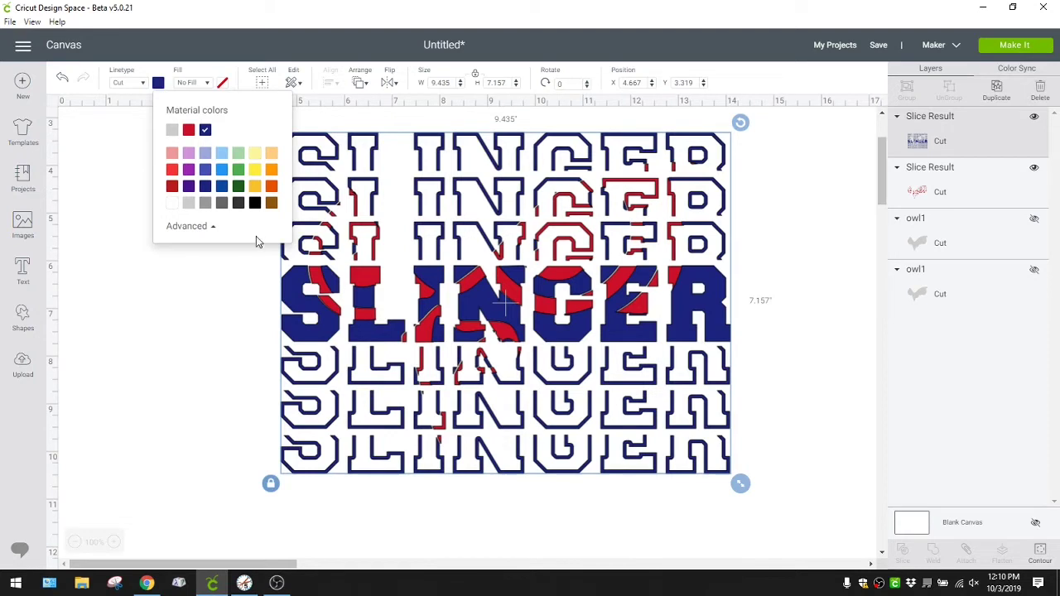
click(191, 226)
click(265, 348)
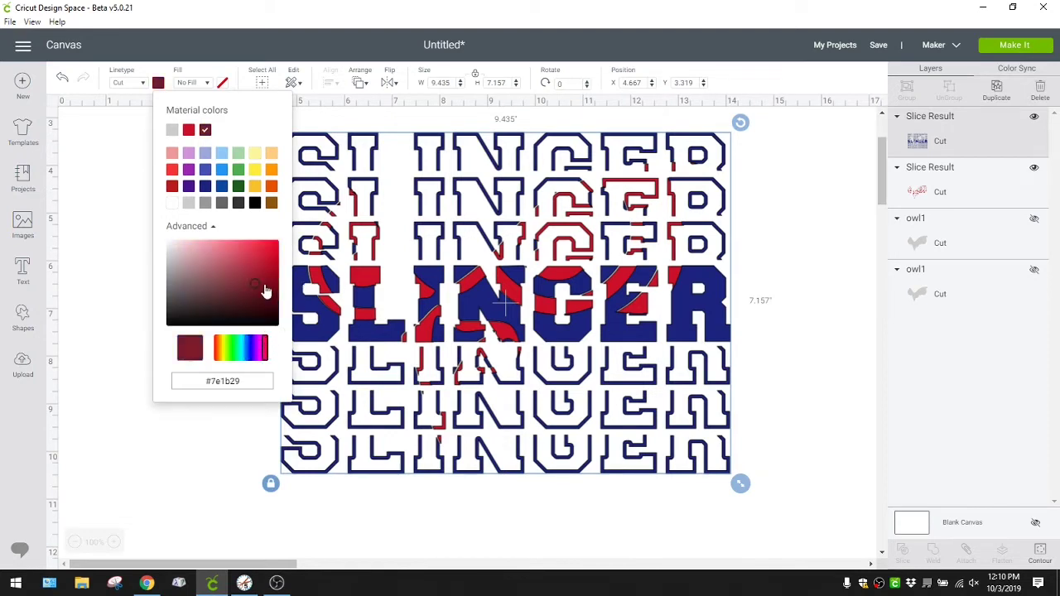
click(278, 247)
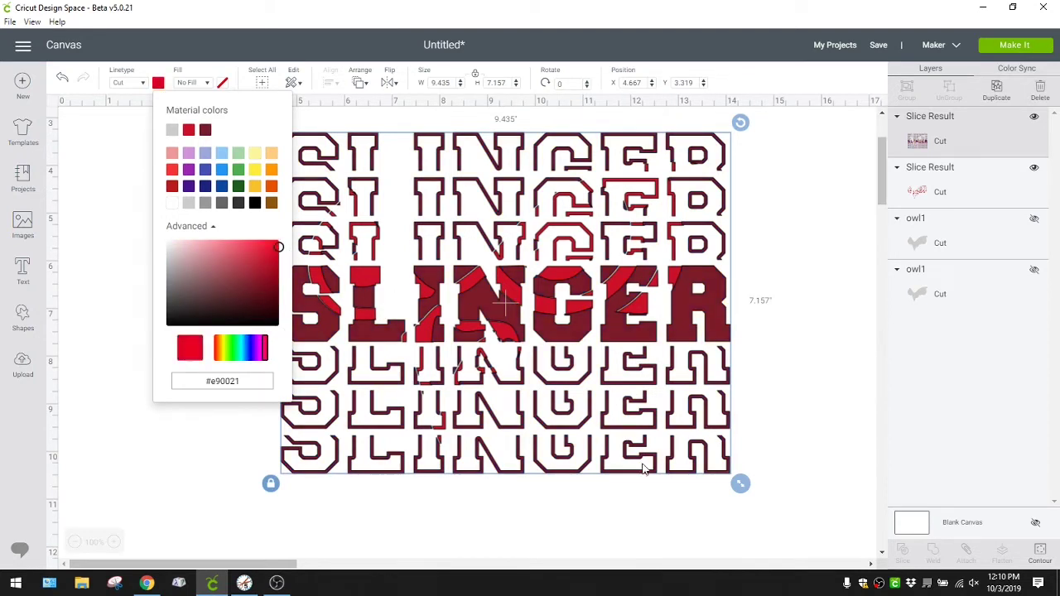
click(847, 251)
Step: Switch the SLINGER text back to navy and deselect the design
click(923, 151)
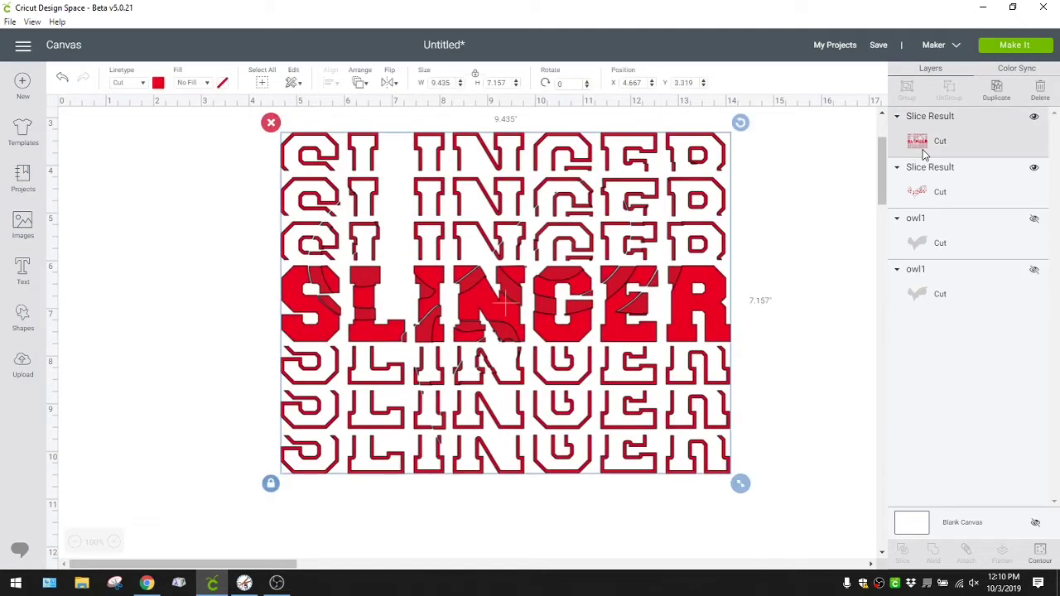
click(160, 86)
click(204, 187)
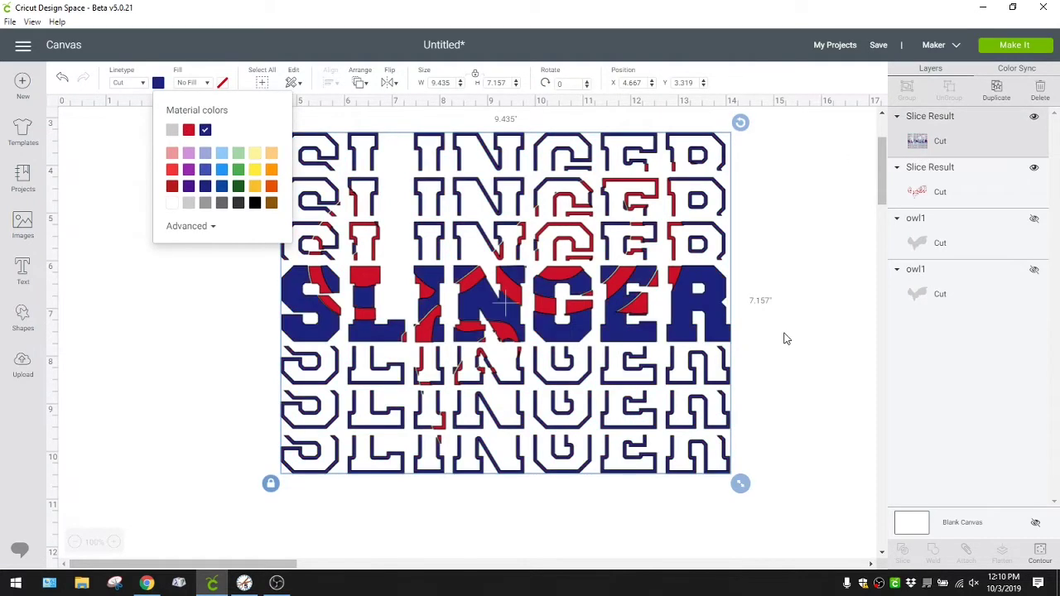
click(842, 464)
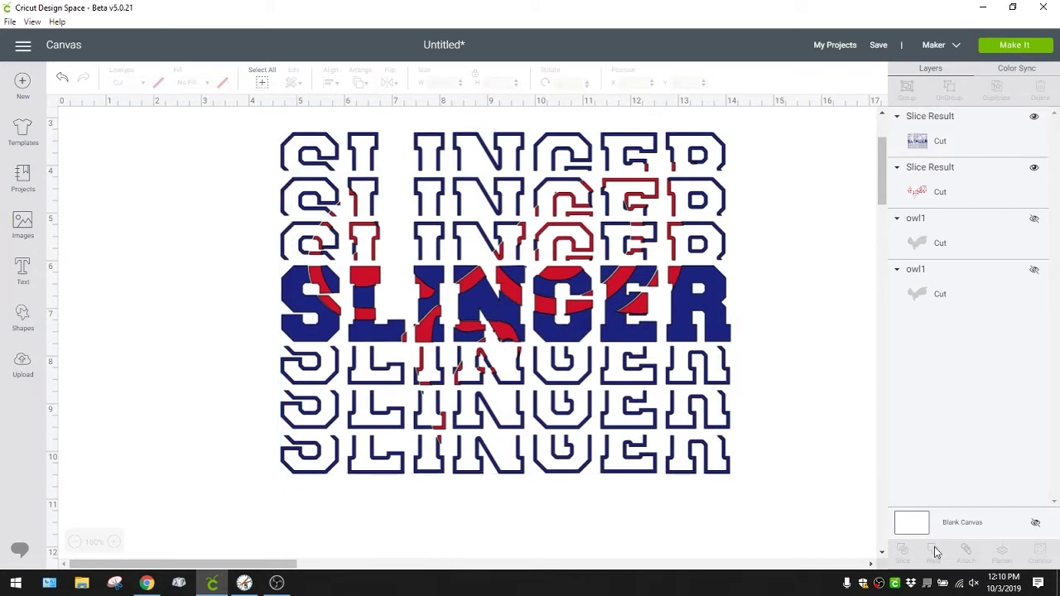
Step: Make the canvas background black and nudge the design to X 4.708, Y 3.319 inches
click(957, 530)
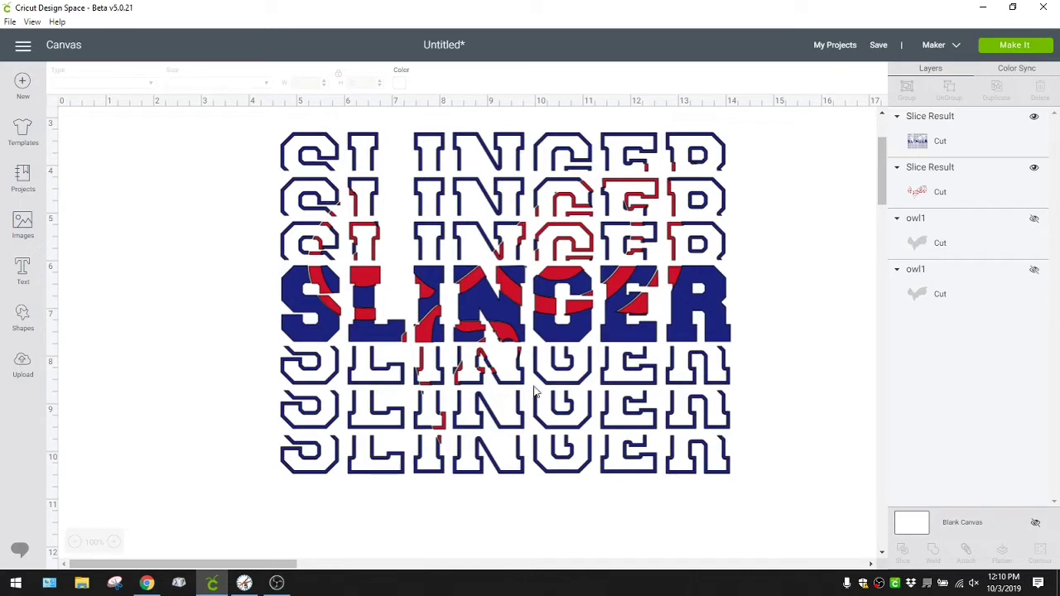
click(402, 87)
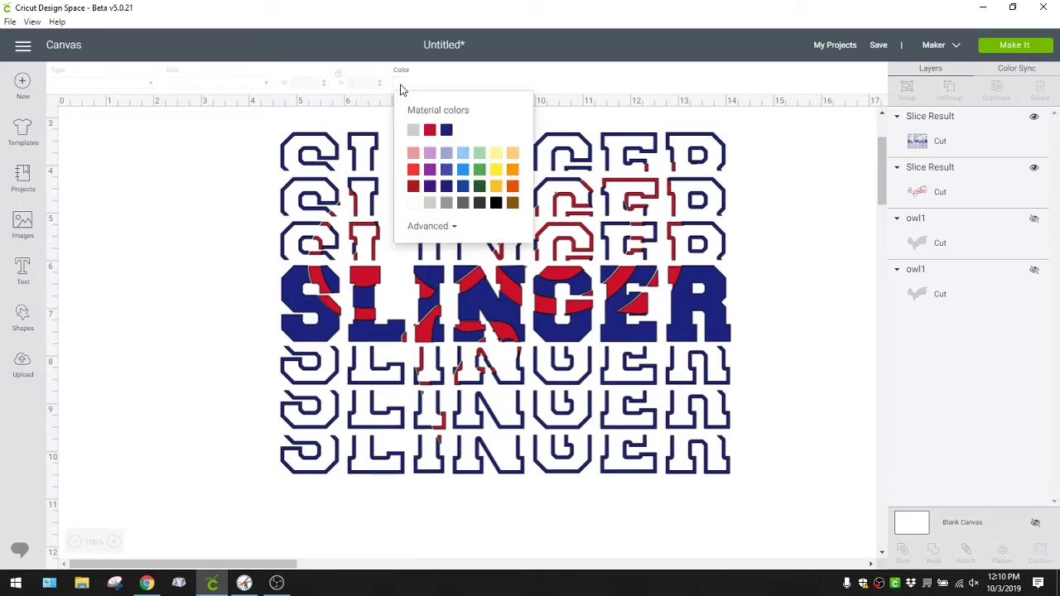
click(496, 202)
scroll(813, 445, up, 2)
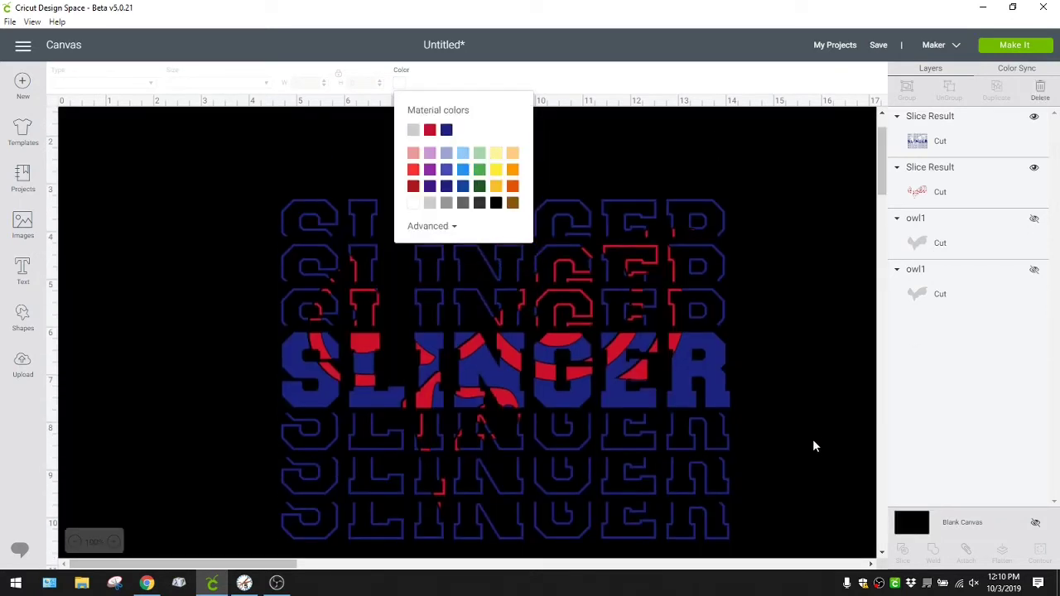
scroll(793, 442, down, 2)
click(792, 442)
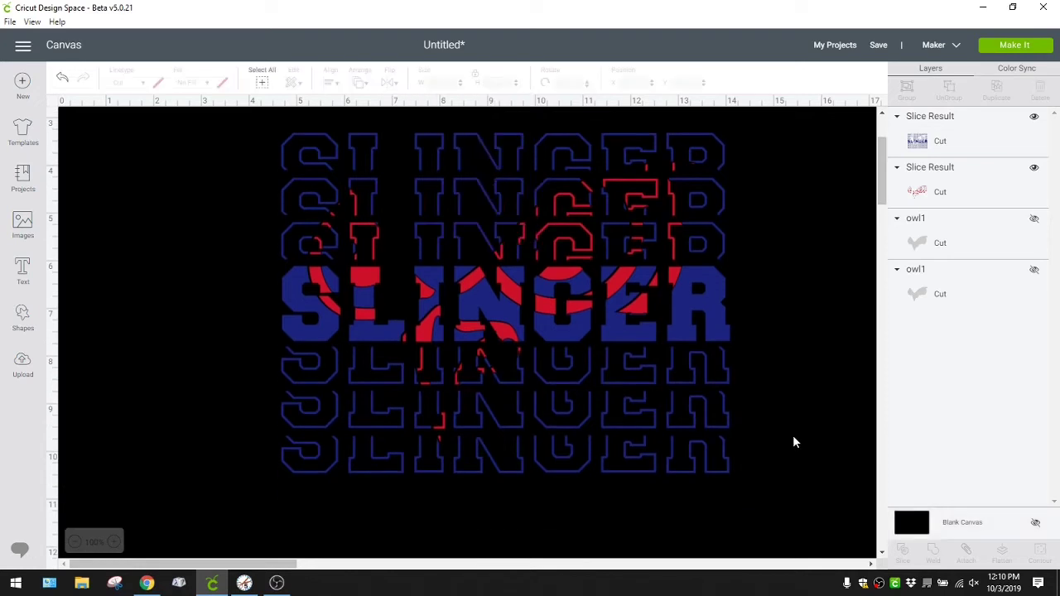
drag(642, 306, 647, 306)
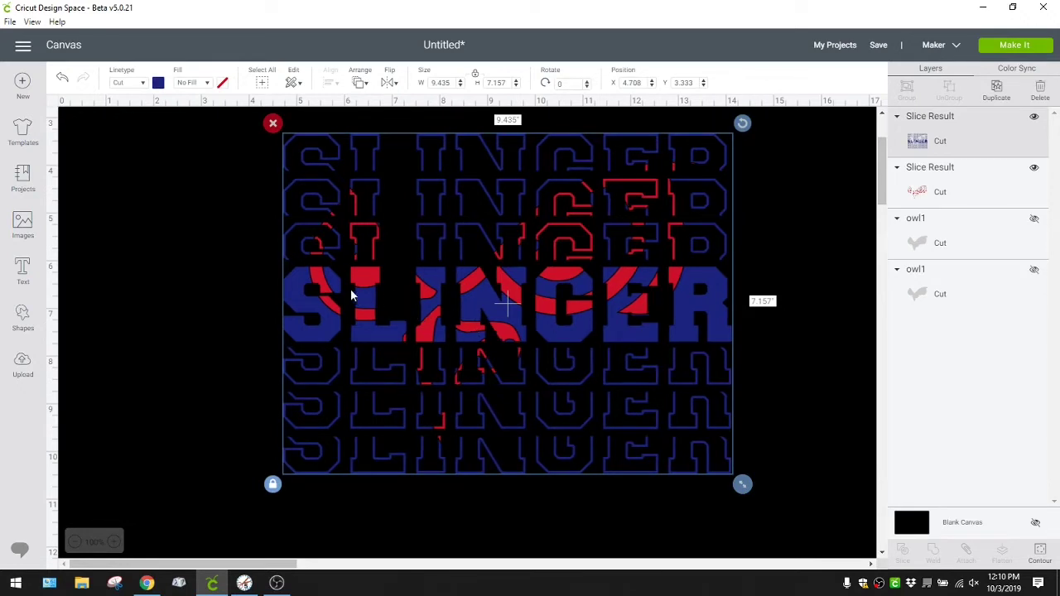
drag(313, 312, 310, 313)
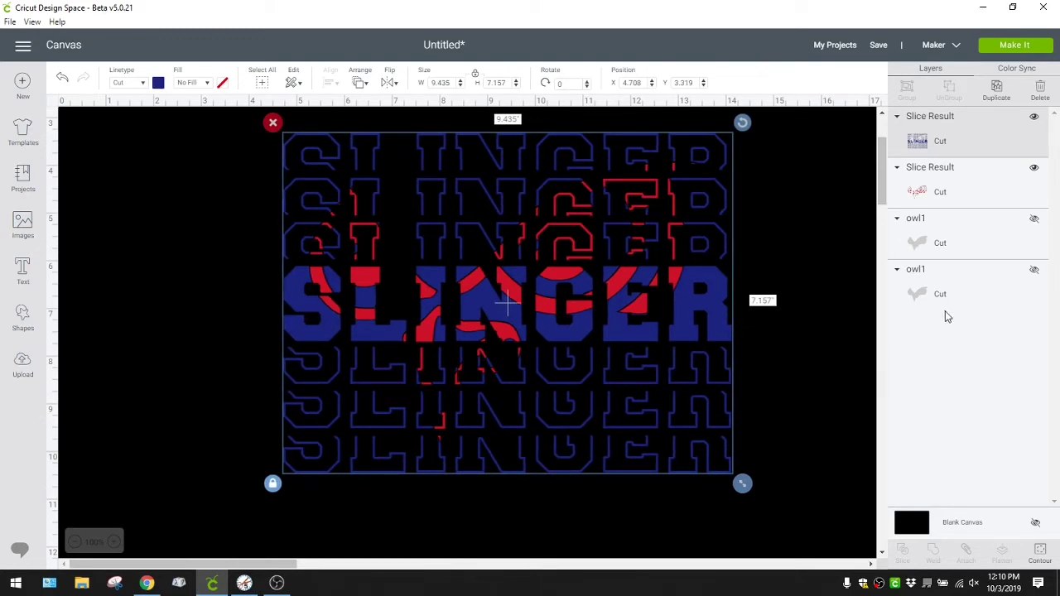
Step: Unhide the second owl1 layer, drag it onto the design and delete it
click(1034, 272)
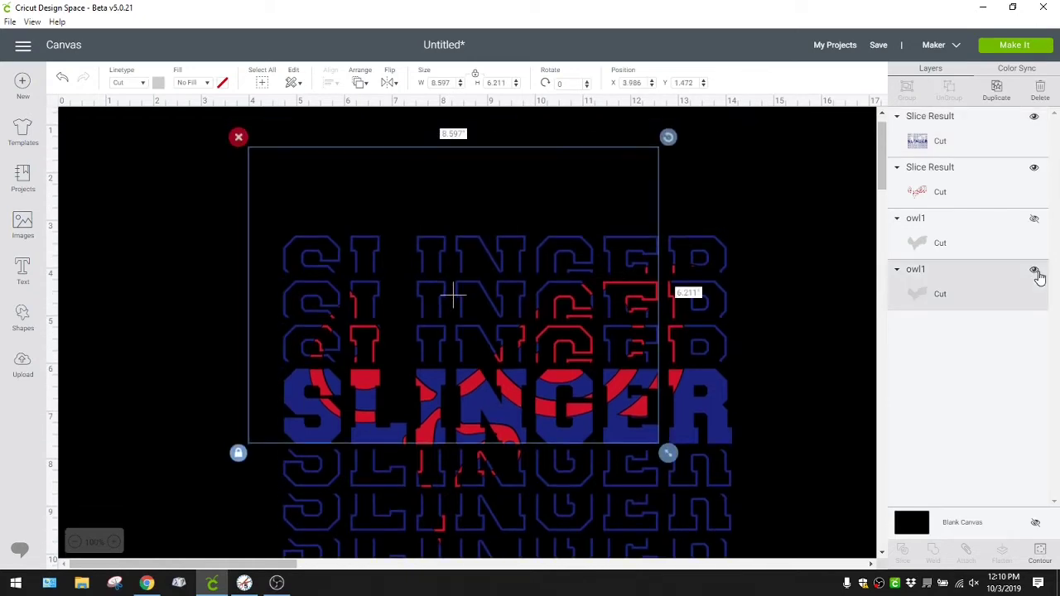
scroll(812, 358, down, 2)
drag(574, 126, 632, 241)
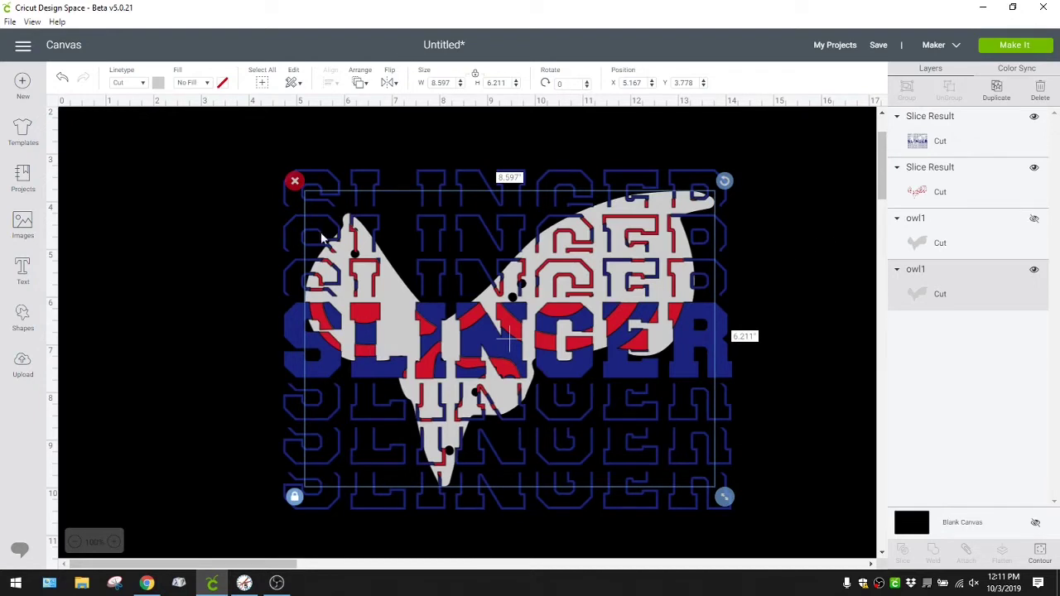
click(295, 182)
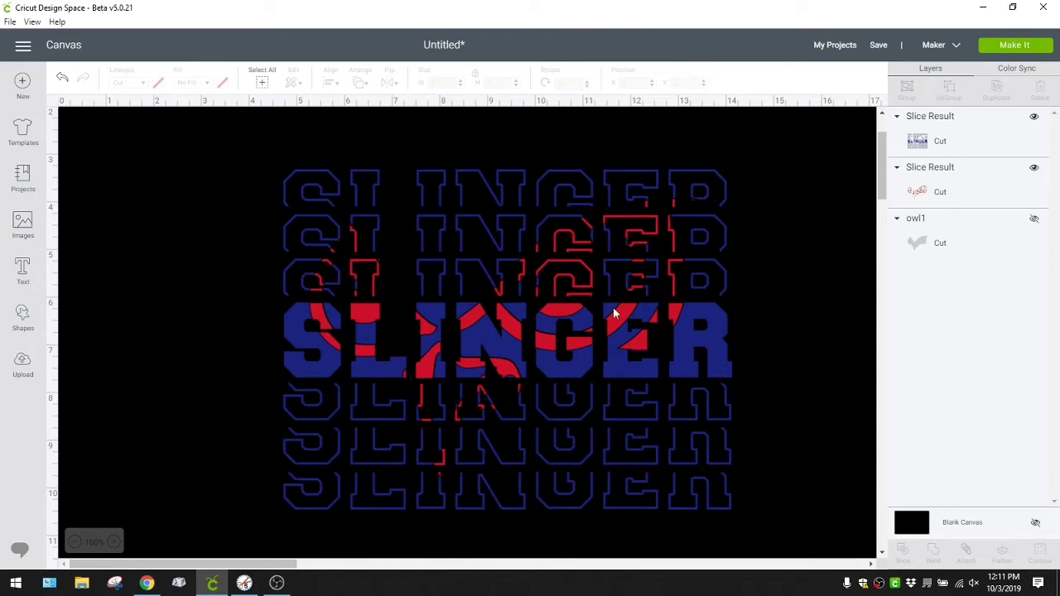
Step: Reset the canvas background to white and delete both SLINGER Slice Result layers
click(948, 520)
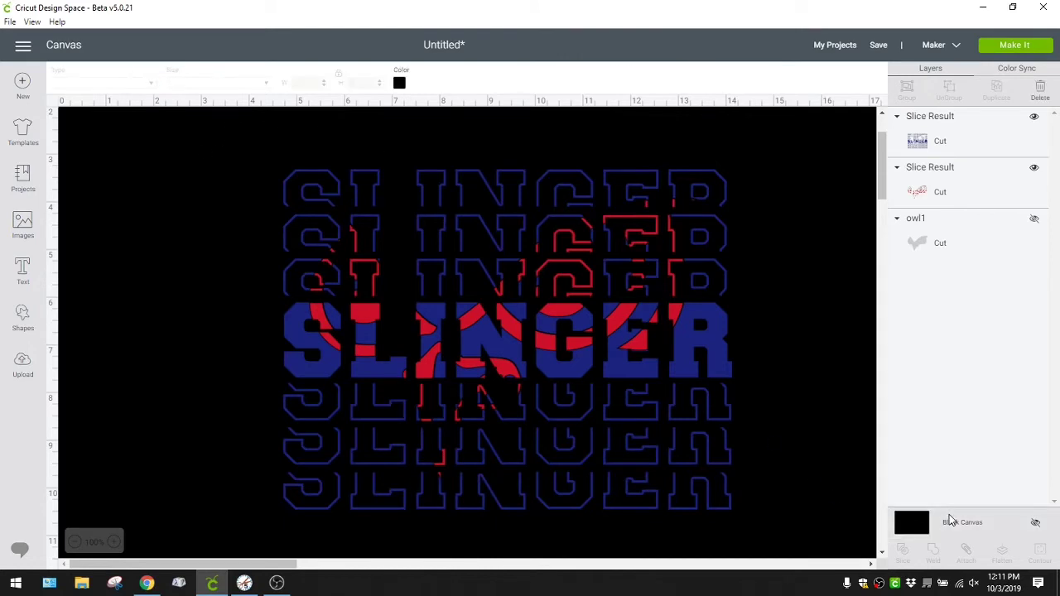
click(400, 83)
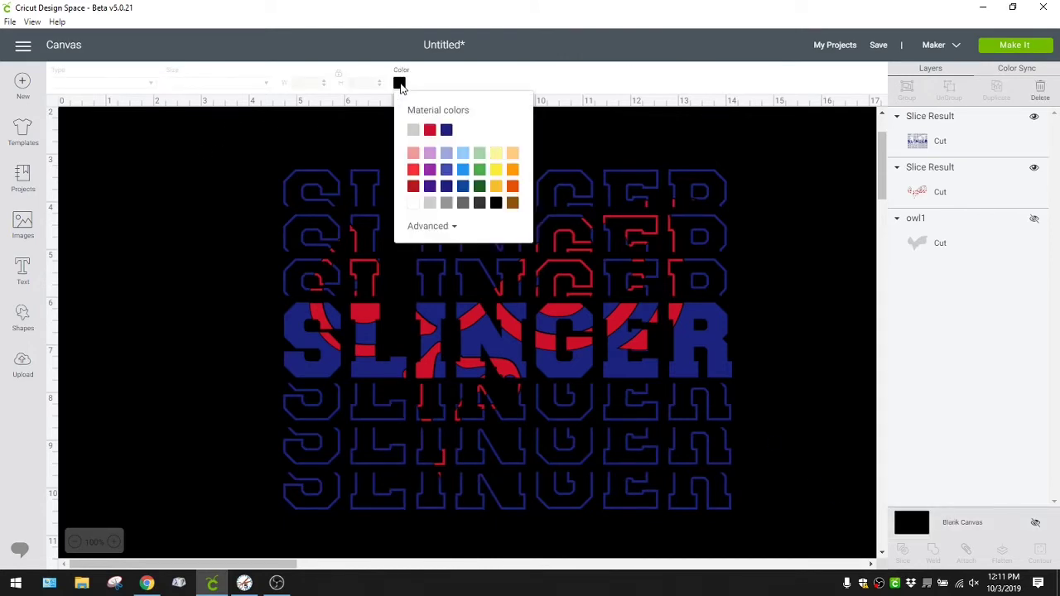
click(414, 204)
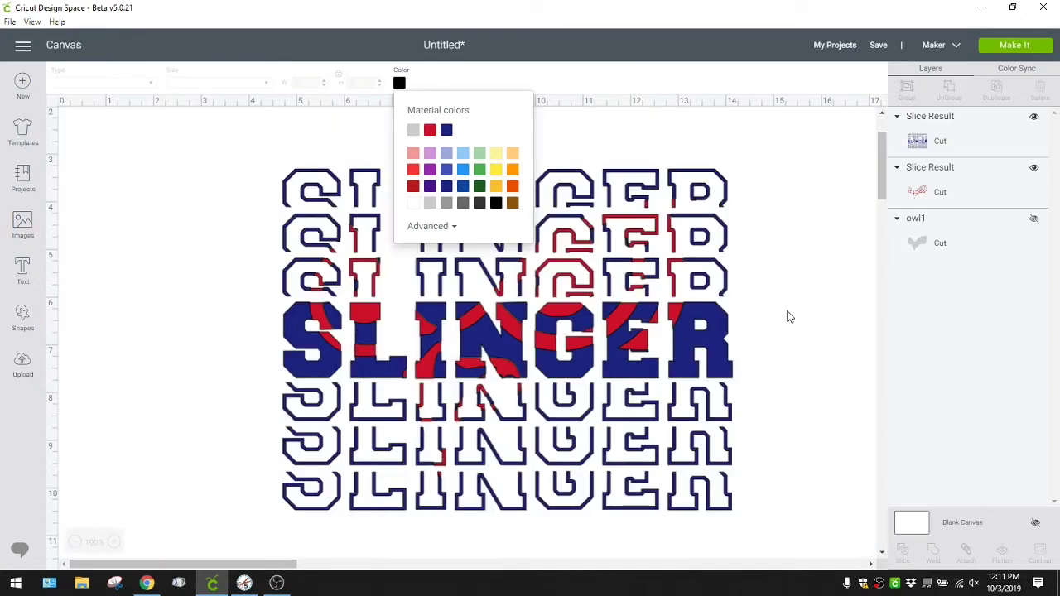
click(788, 317)
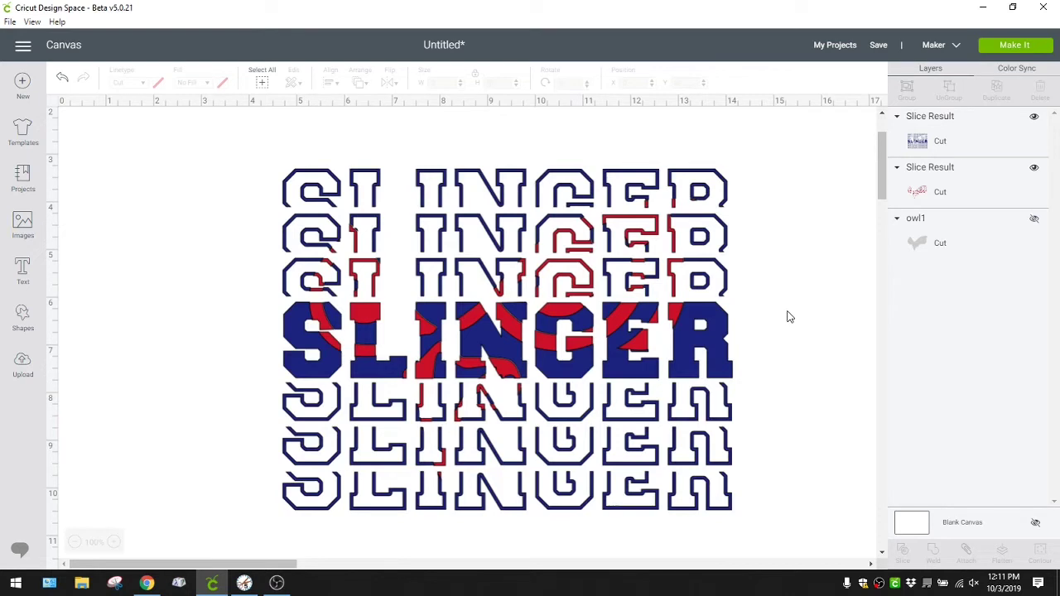
drag(267, 158, 778, 516)
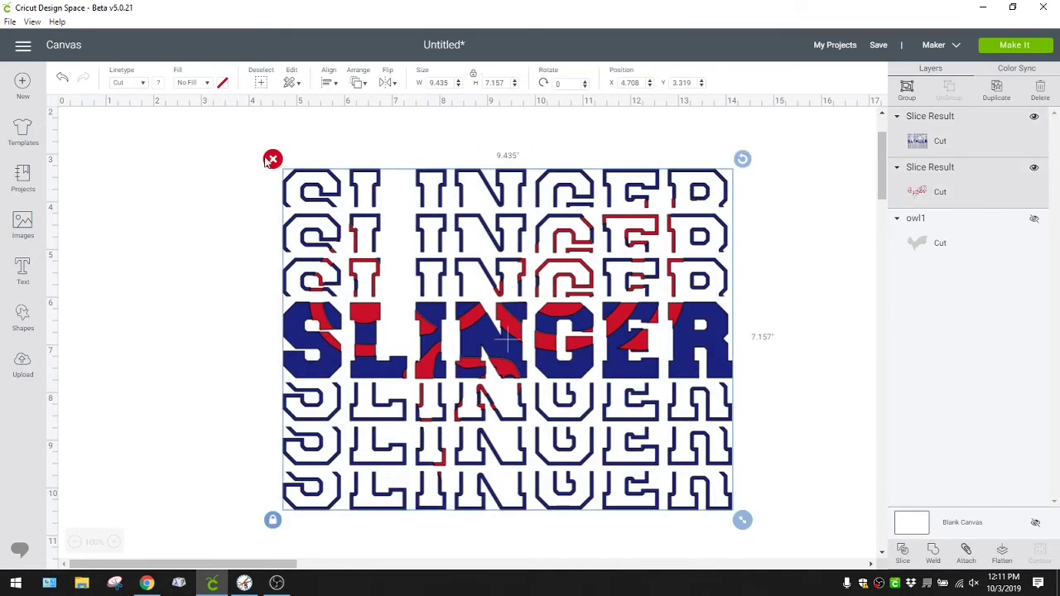
click(272, 159)
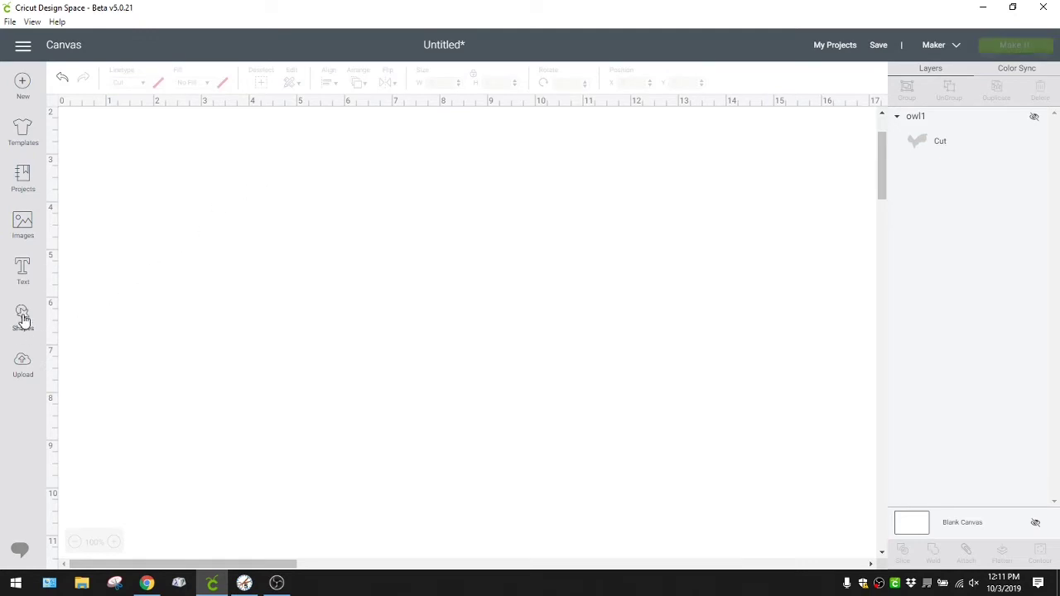
Step: Add a Mirror It Font text layer reading 'SLINGER' to the canvas
click(23, 276)
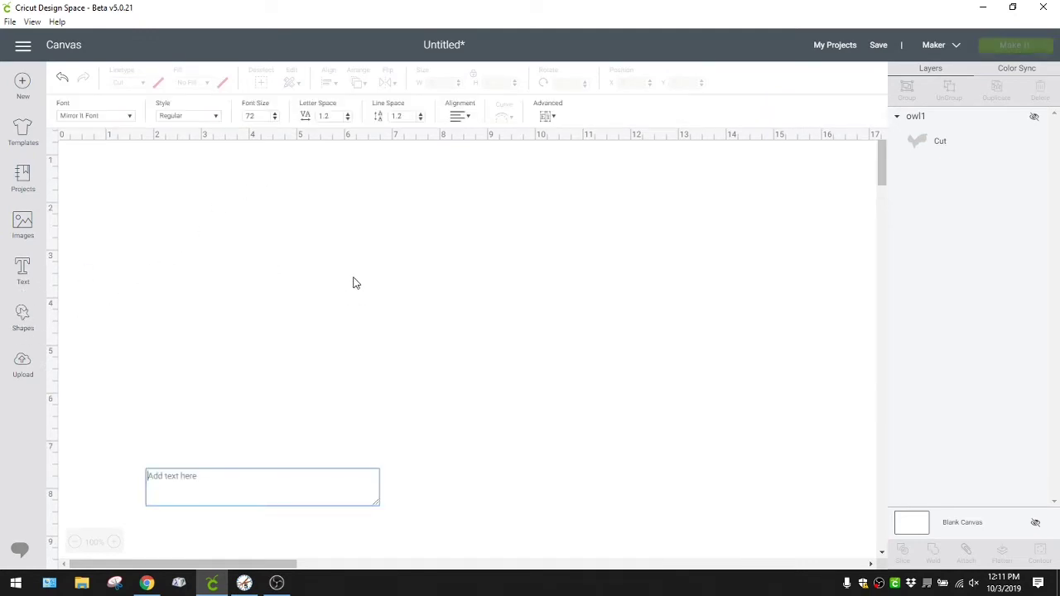
right_click(354, 282)
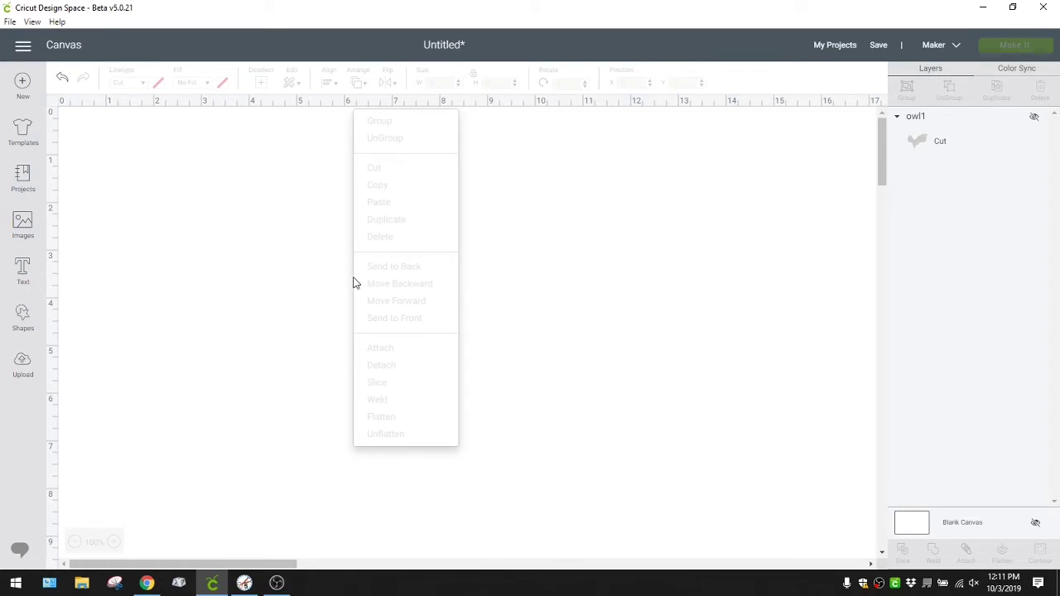
click(28, 275)
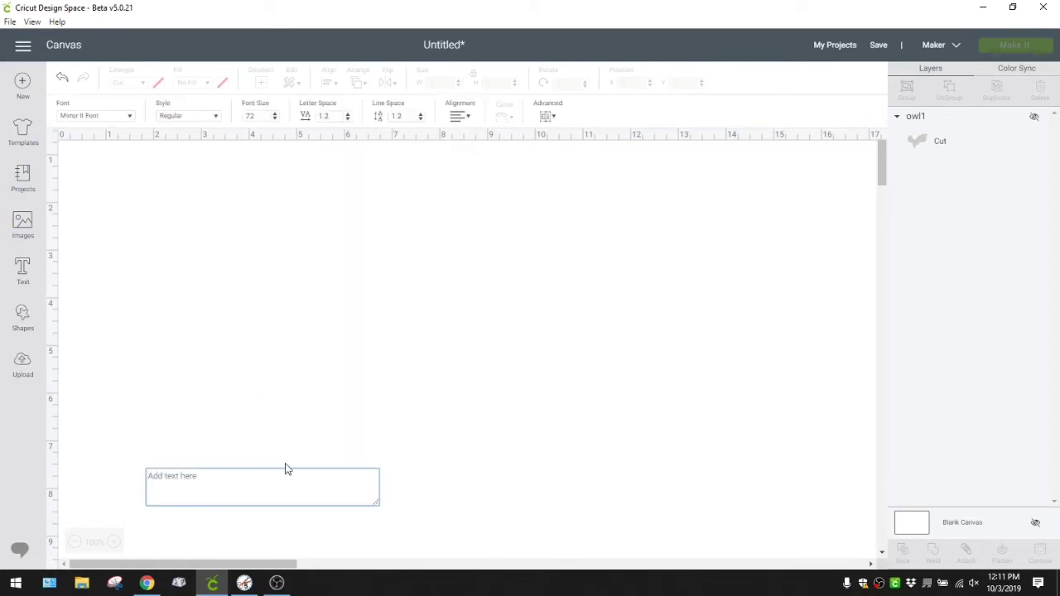
text(SLINGER)
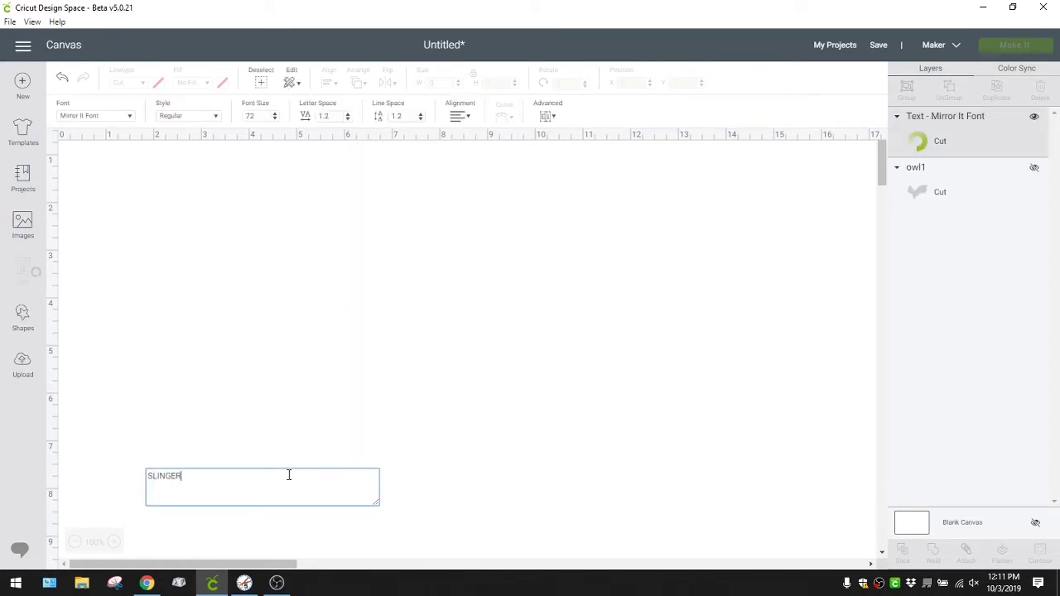
click(261, 490)
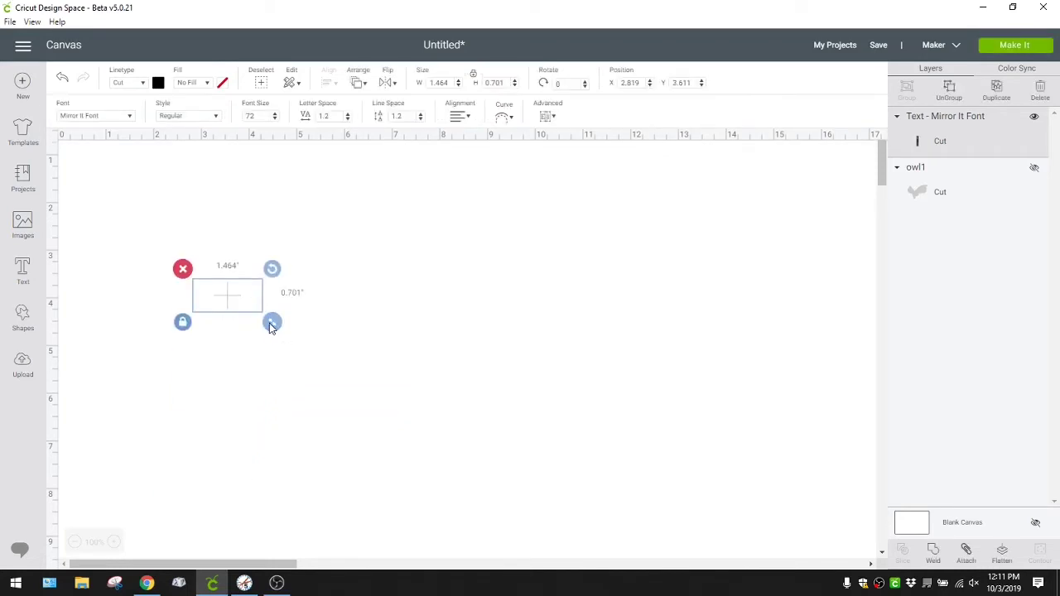
Step: Move the SLINGER text toward the top left and enlarge it to about 8.975 by 6.432 inches
drag(523, 404, 497, 287)
drag(696, 420, 823, 529)
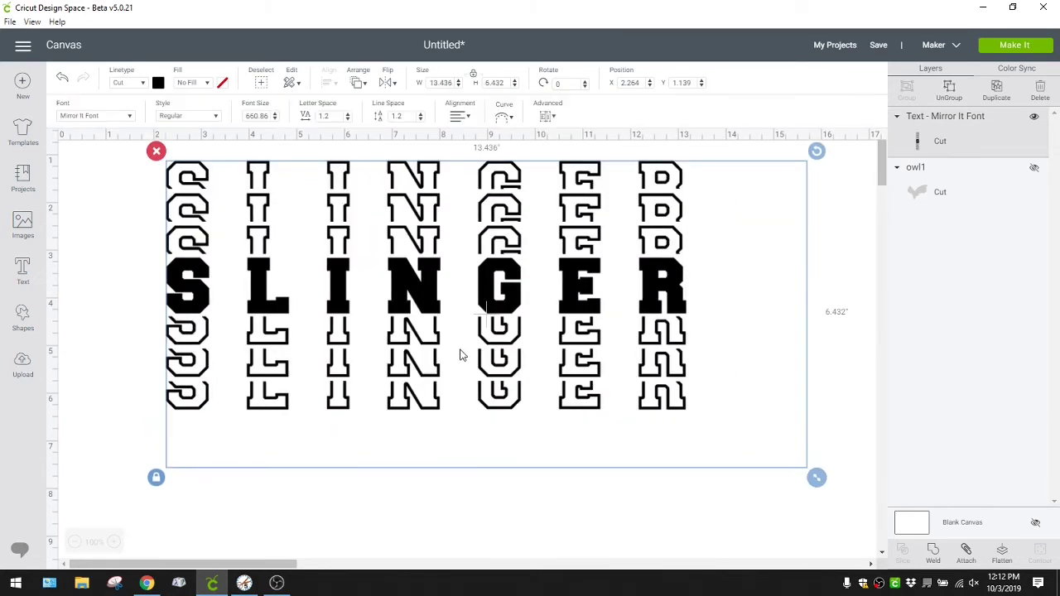
drag(487, 315, 460, 331)
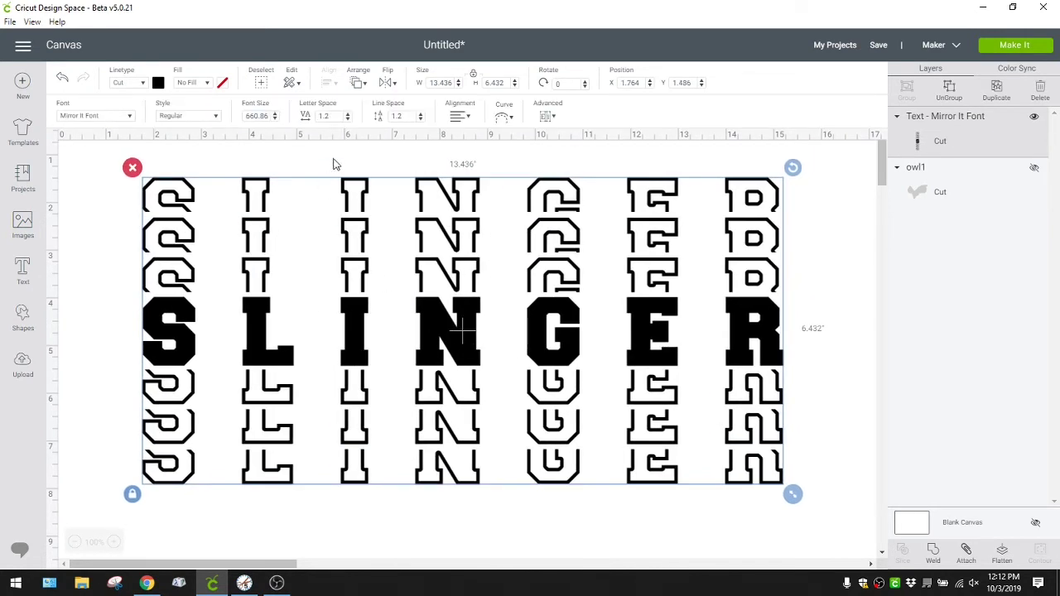
Step: Tighten SLINGER's letter spacing to 0.3, centre it on the page and weld it
click(348, 120)
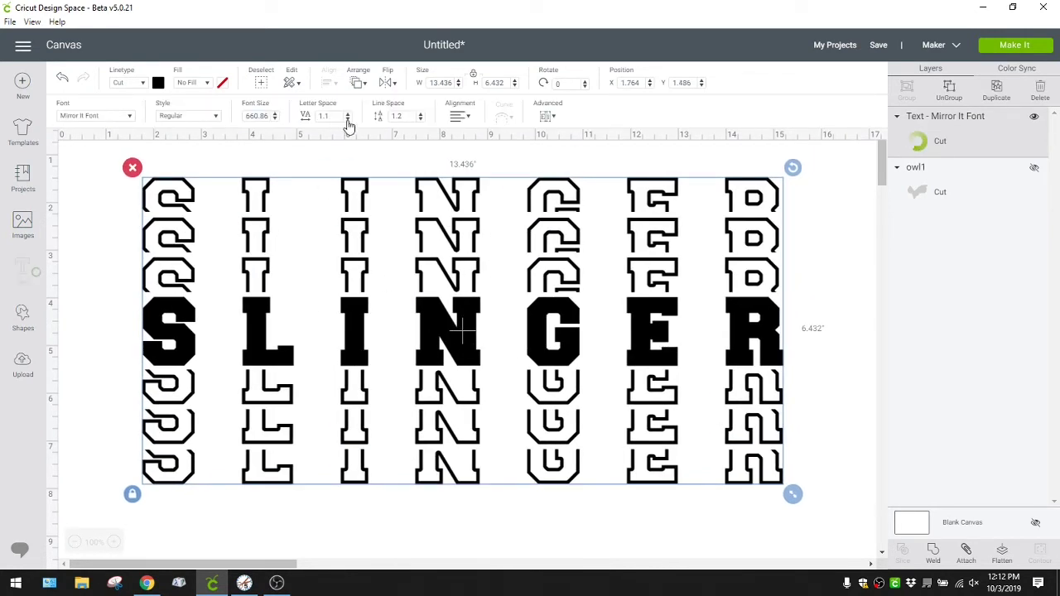
click(348, 120)
click(348, 120)
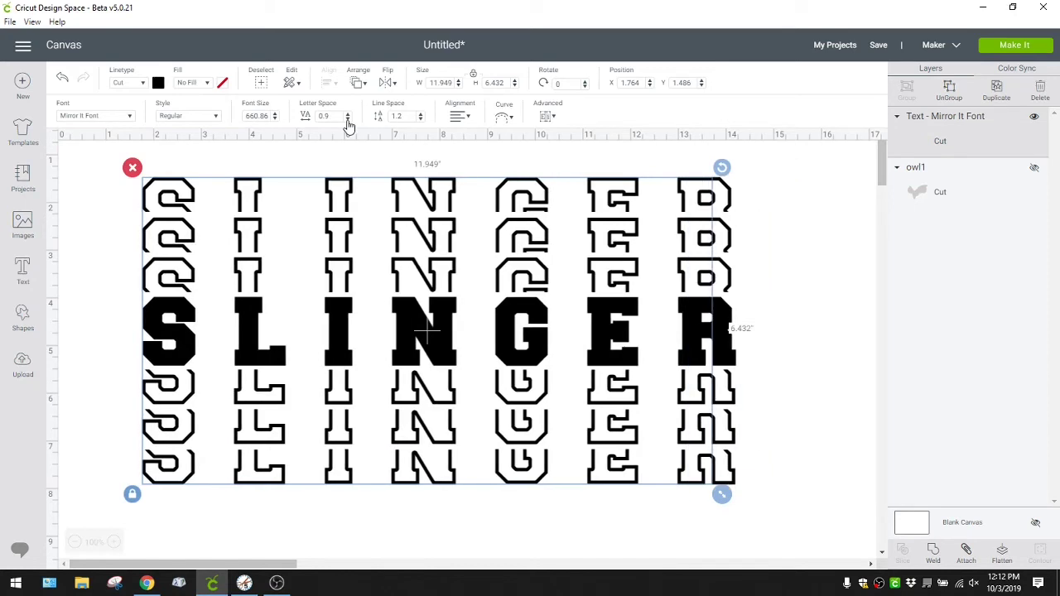
click(348, 120)
click(348, 120)
click(348, 120)
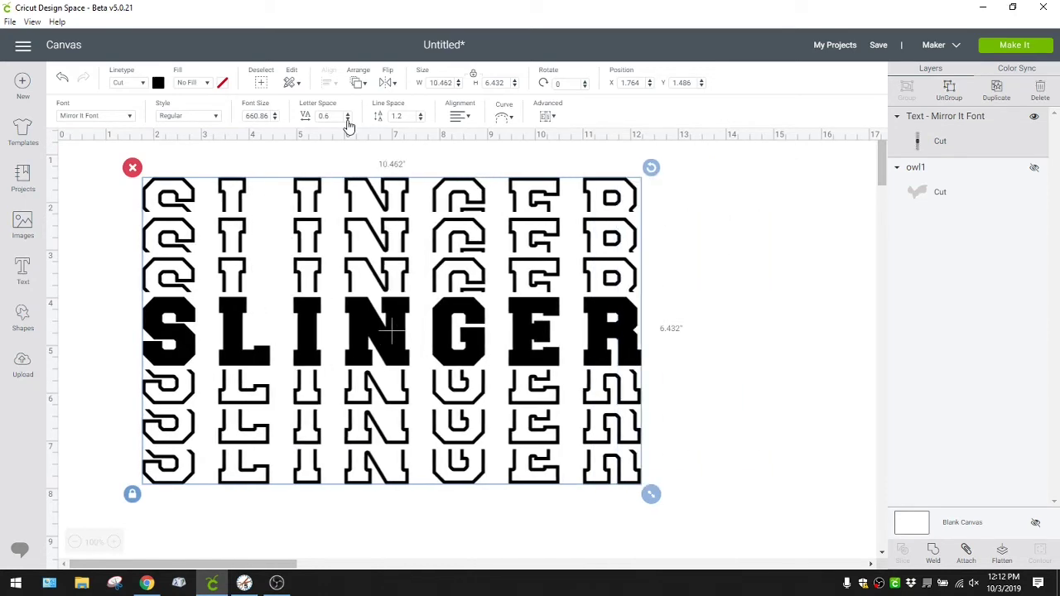
click(348, 120)
click(348, 120)
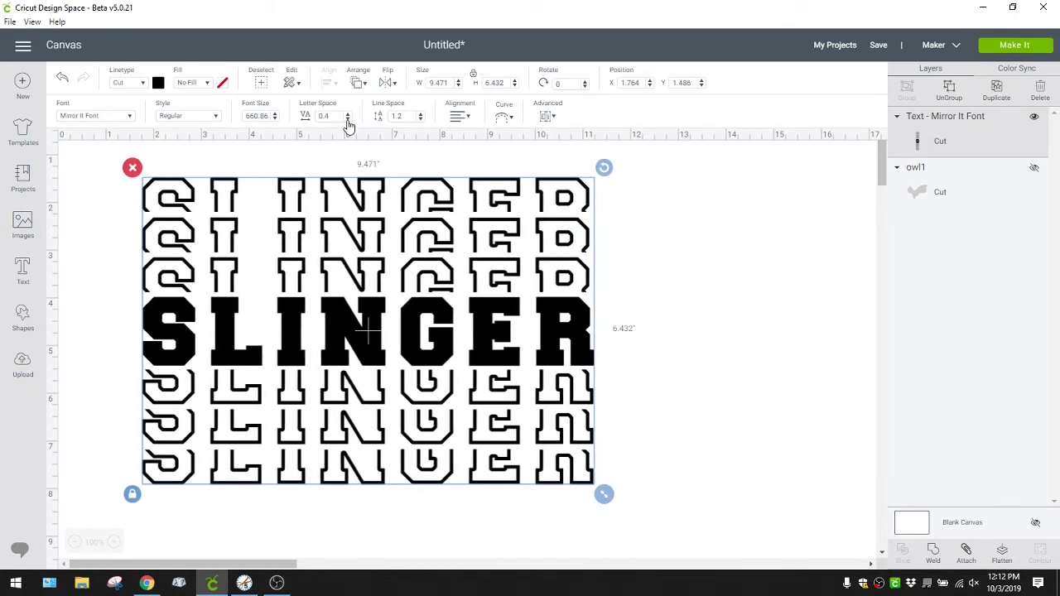
click(348, 120)
drag(430, 323, 500, 324)
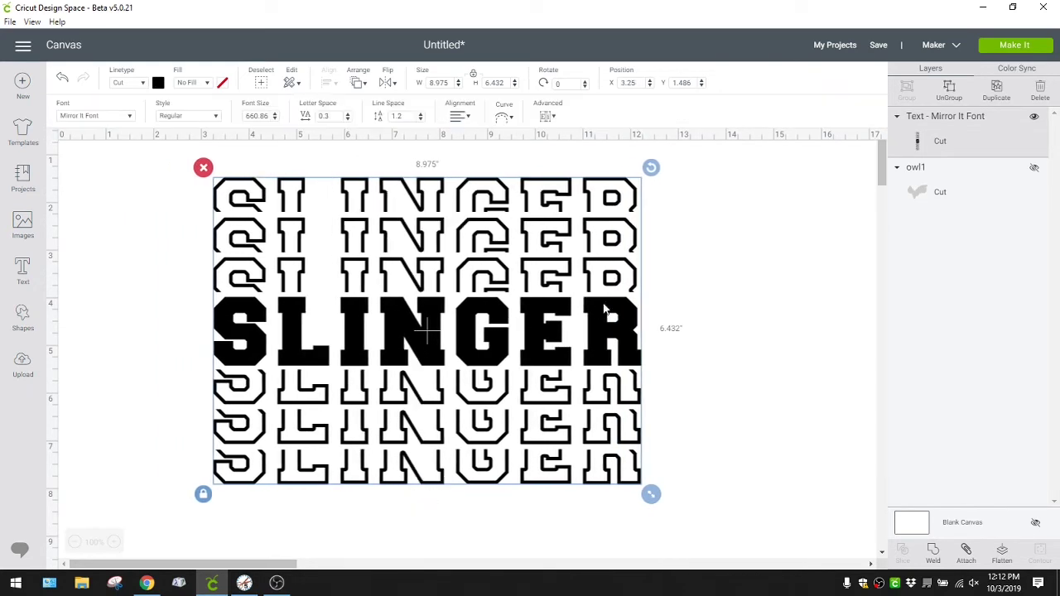
click(933, 553)
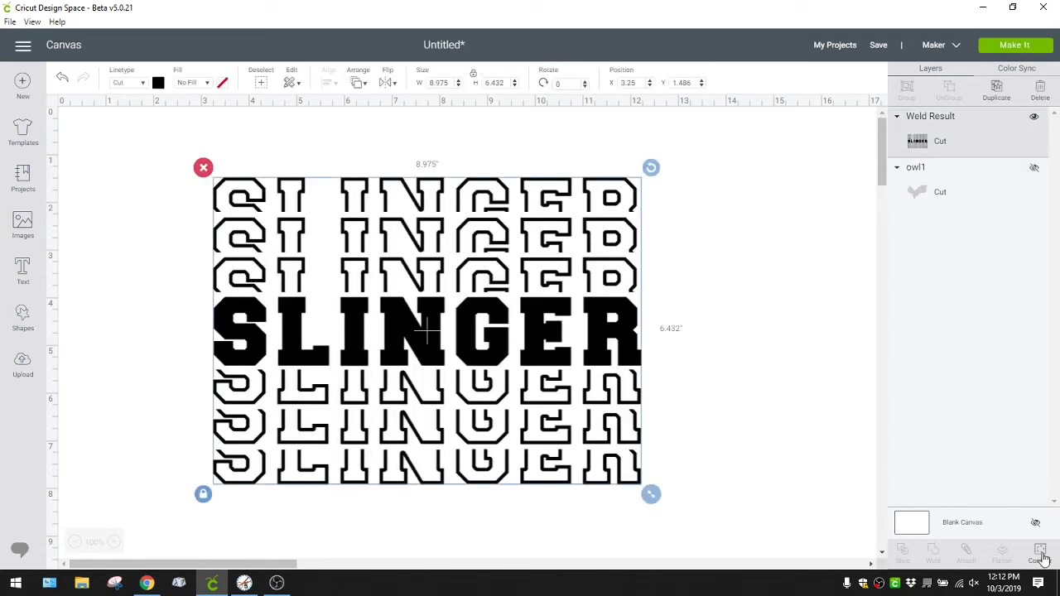
Step: In Hide Contour, zoom the preview out and switch off the solid middle SLINGER row
click(1041, 554)
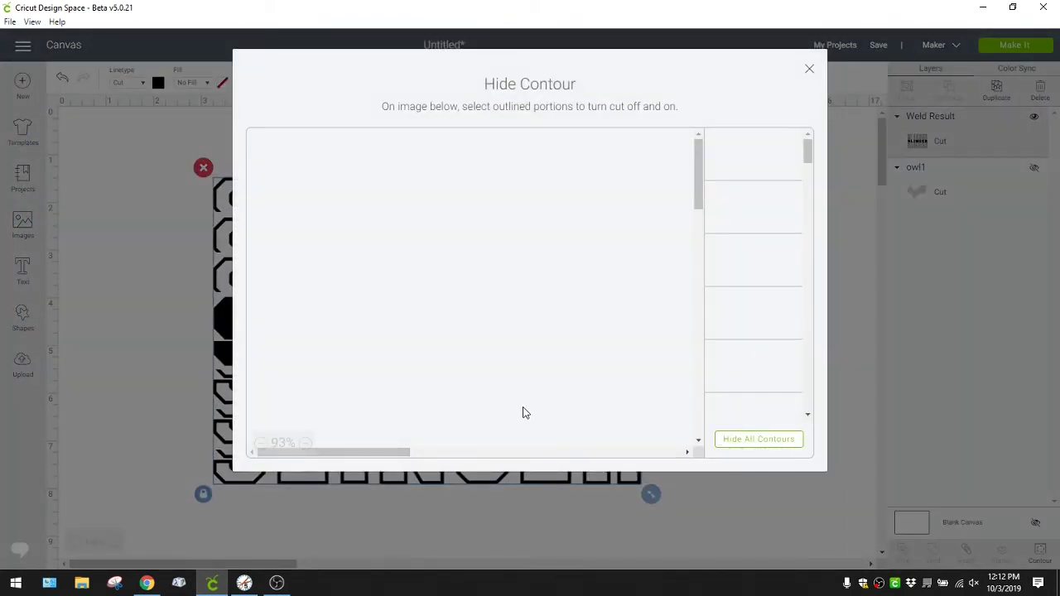
click(261, 444)
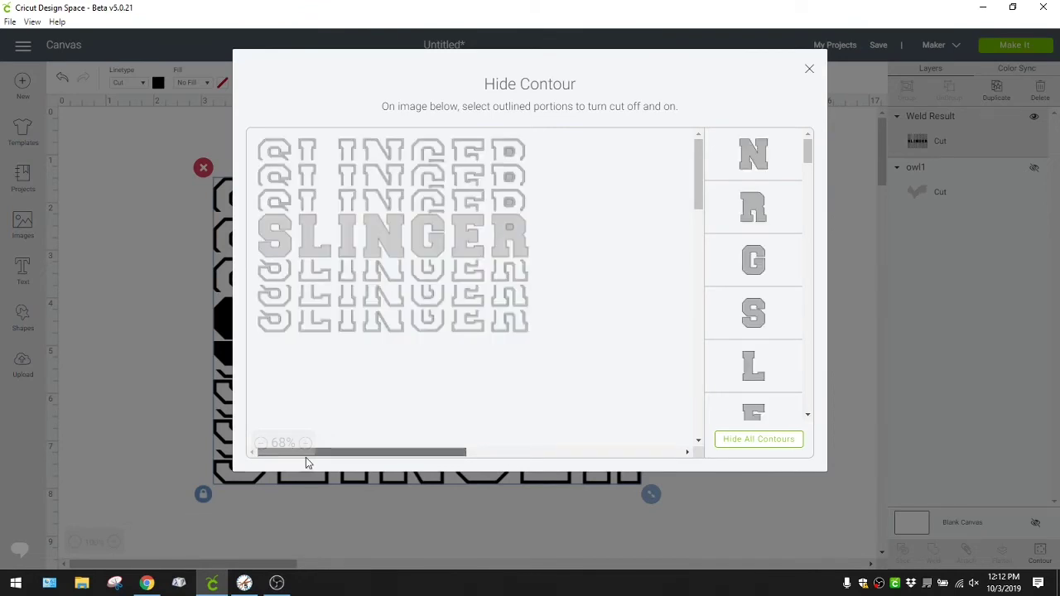
click(380, 236)
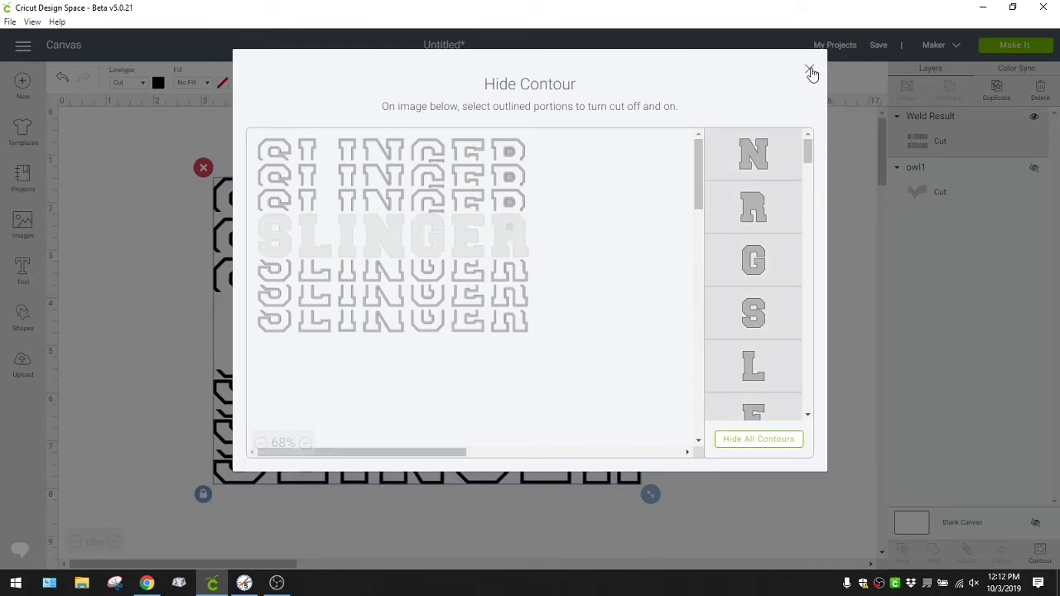
Step: Insert the uploaded Owls script image onto the canvas
click(811, 73)
click(22, 364)
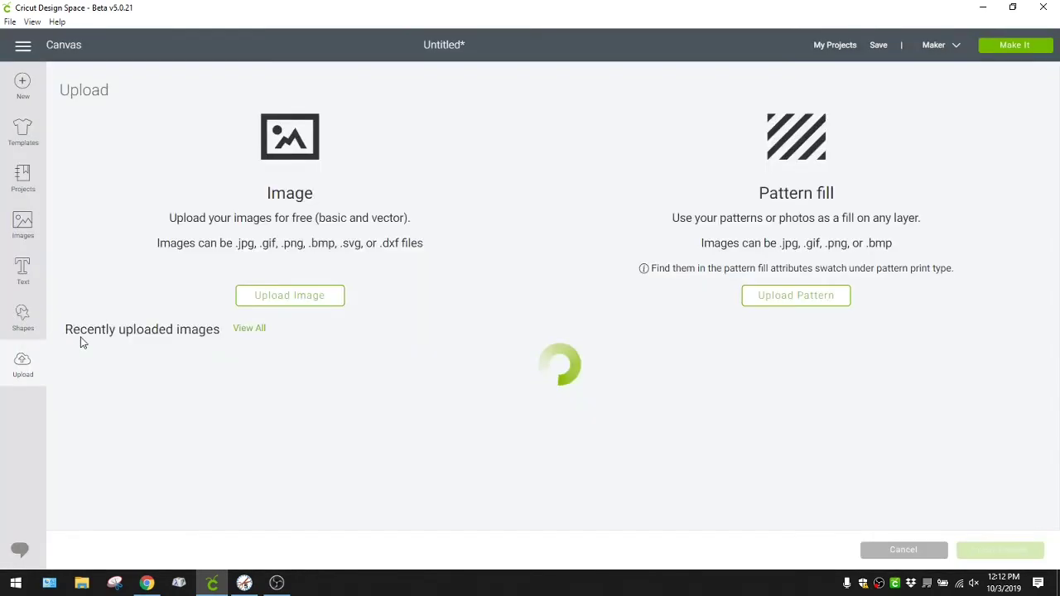
click(82, 346)
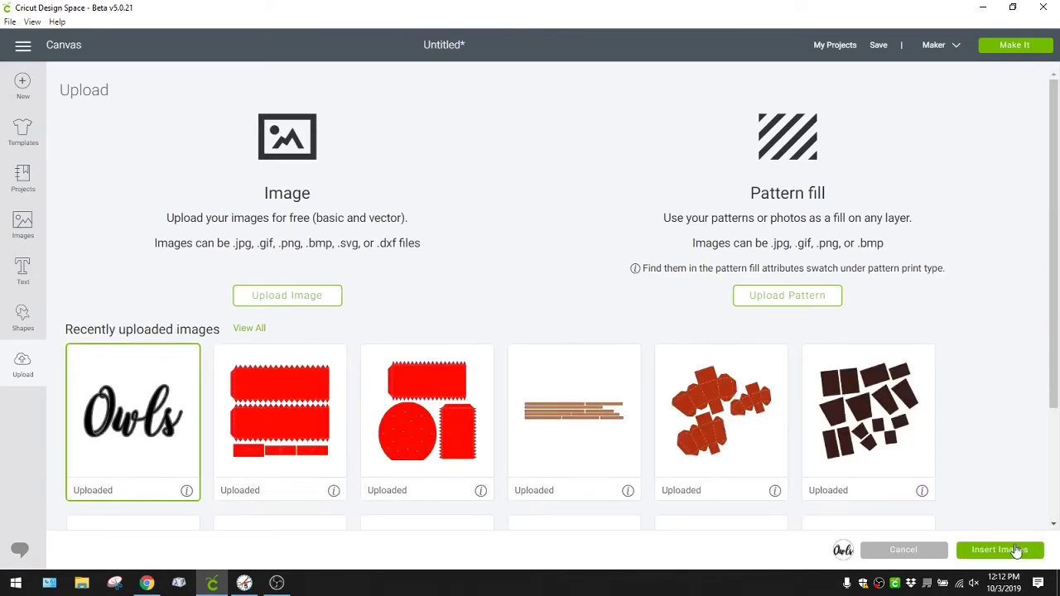
click(999, 550)
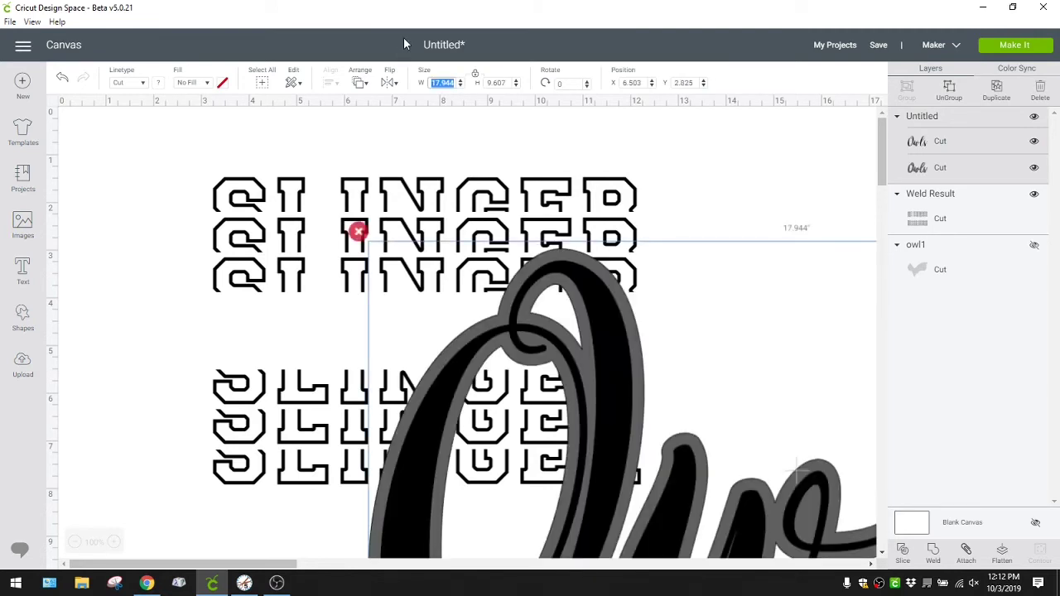
Step: Size the Owls image to about 7.583 inches wide and place it across the SLINGER stack
text(5)
drag(499, 313, 364, 285)
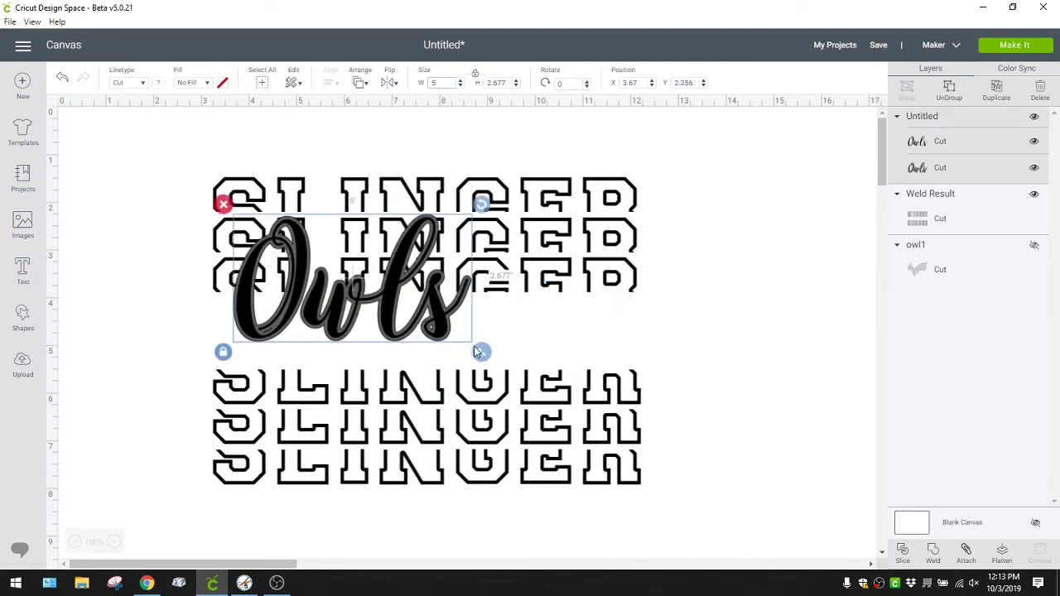
drag(480, 352, 604, 417)
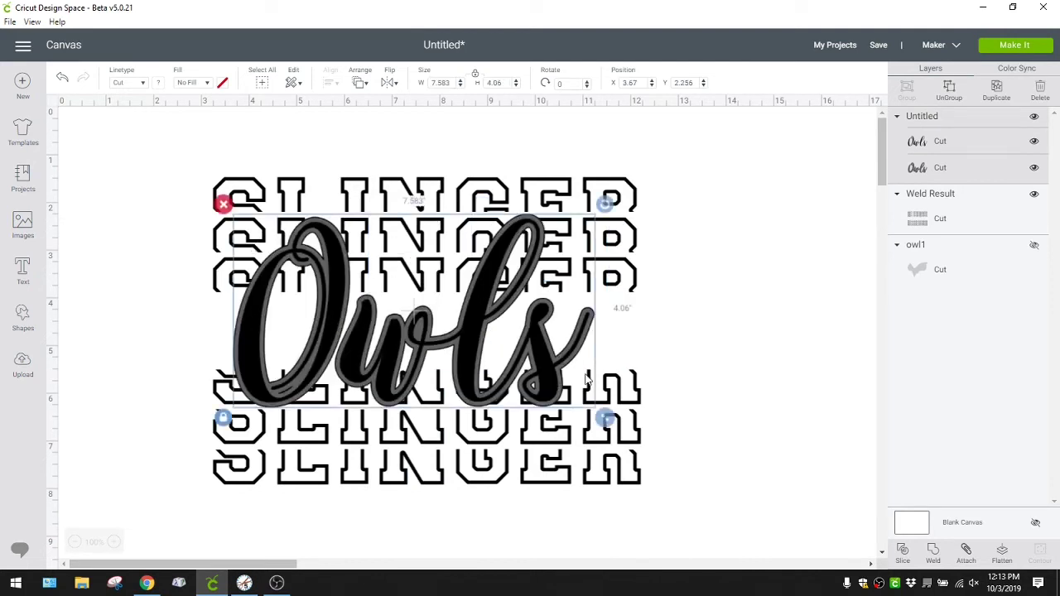
drag(476, 342, 490, 338)
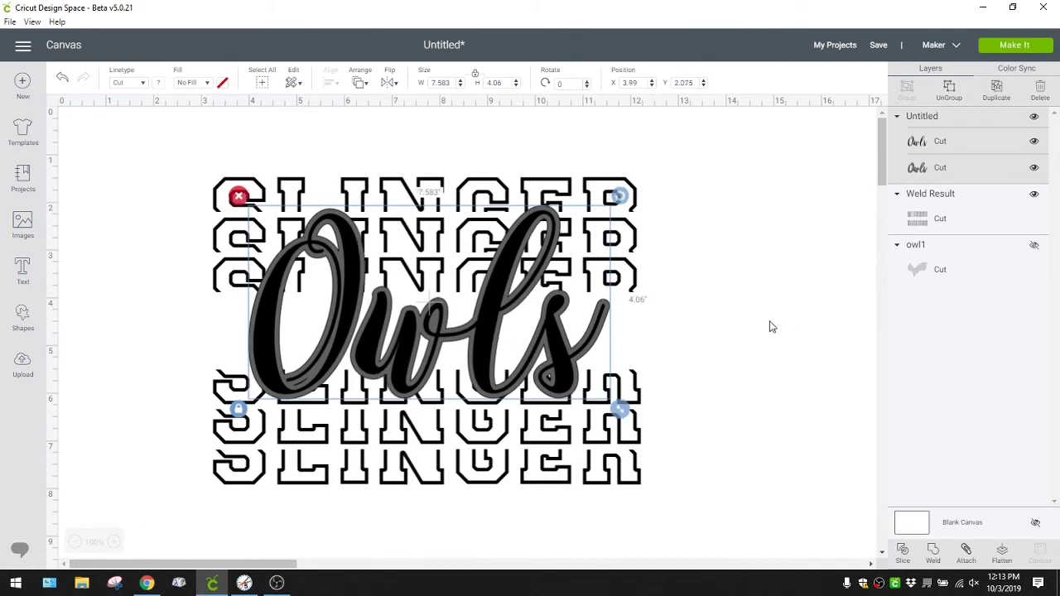
Step: Ungroup Owls, set aside and hide the black layer, then slice grey Owls from SLINGER
click(948, 91)
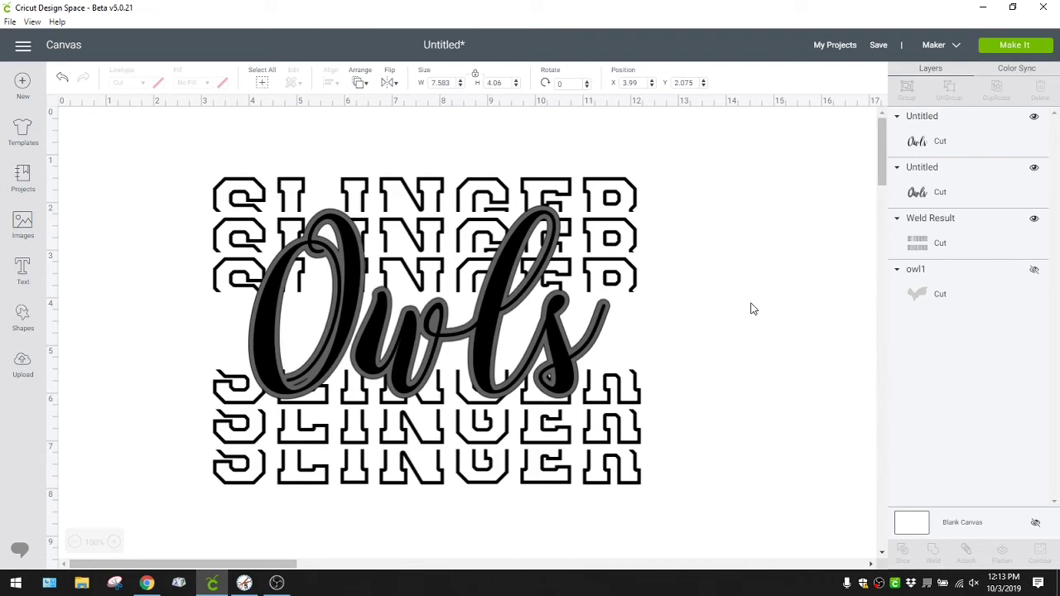
drag(515, 340, 844, 460)
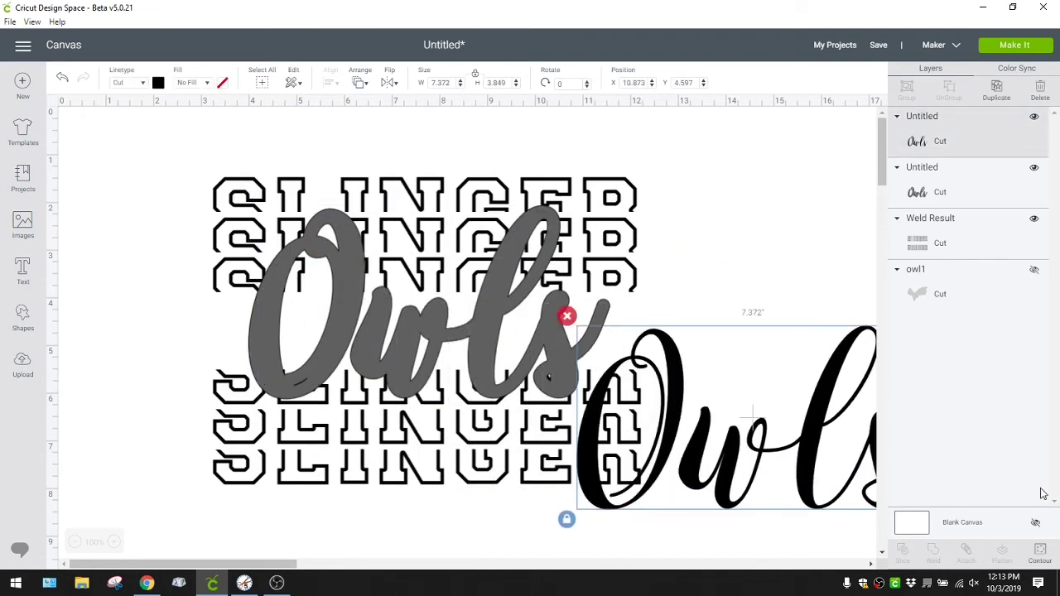
click(1033, 116)
drag(164, 166, 776, 532)
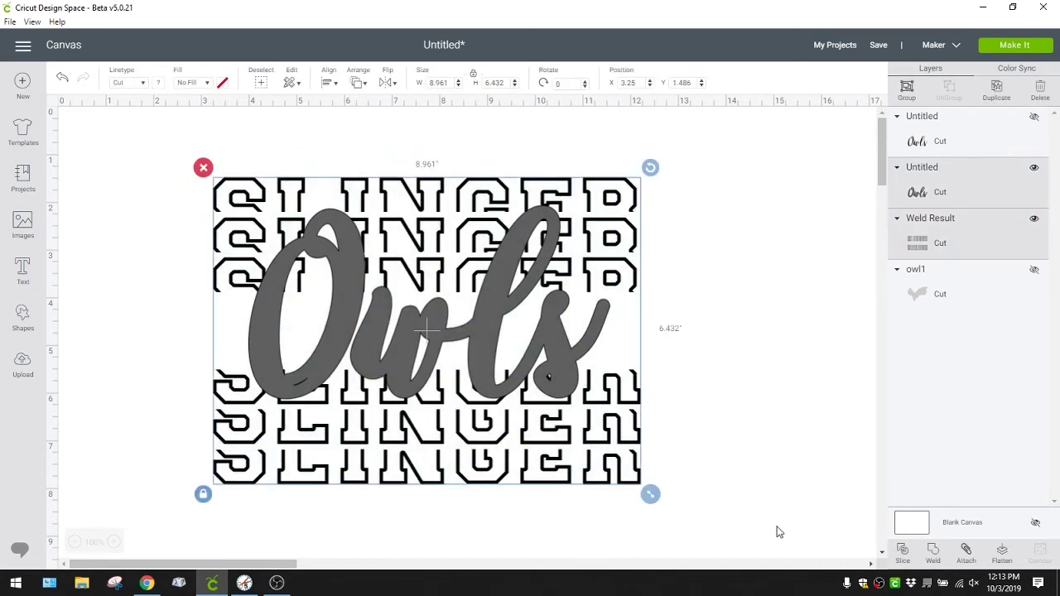
click(901, 553)
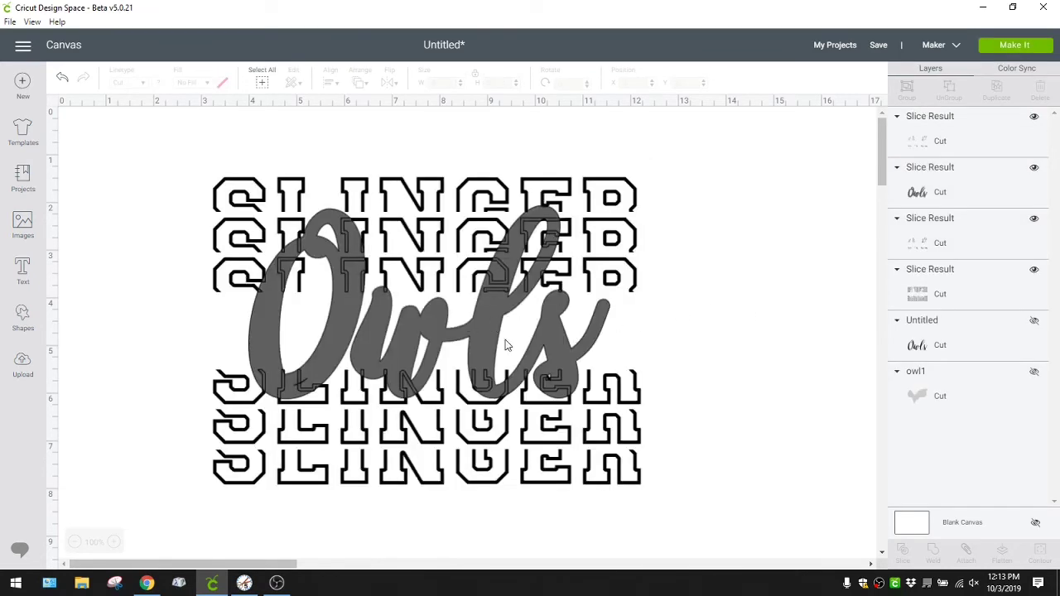
Step: Move the leftover Owls slice pieces off to the right of the SLINGER stack
click(422, 377)
drag(358, 295, 208, 434)
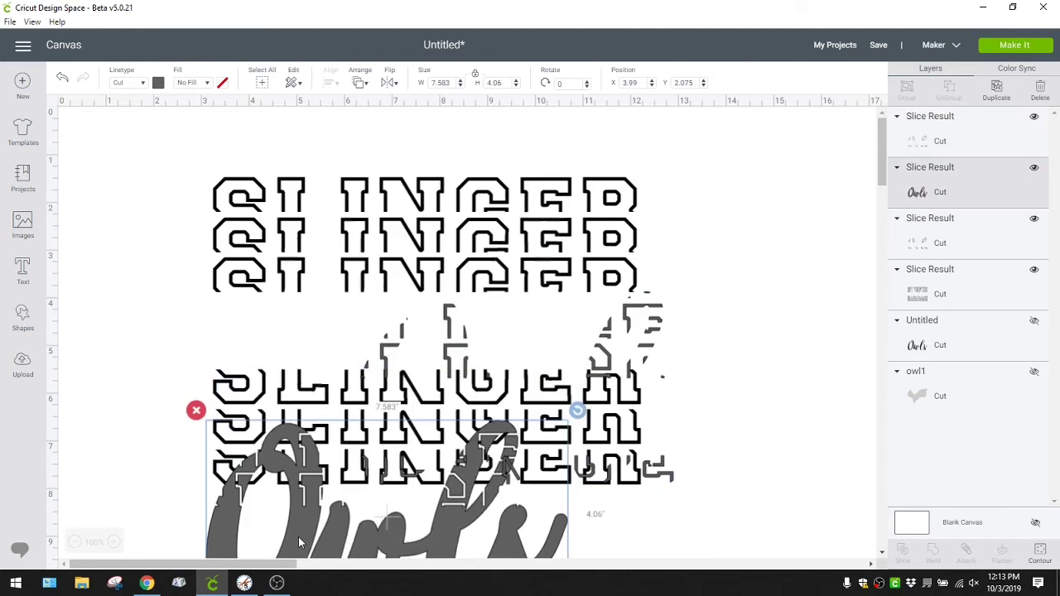
drag(328, 315, 658, 427)
drag(679, 371, 591, 395)
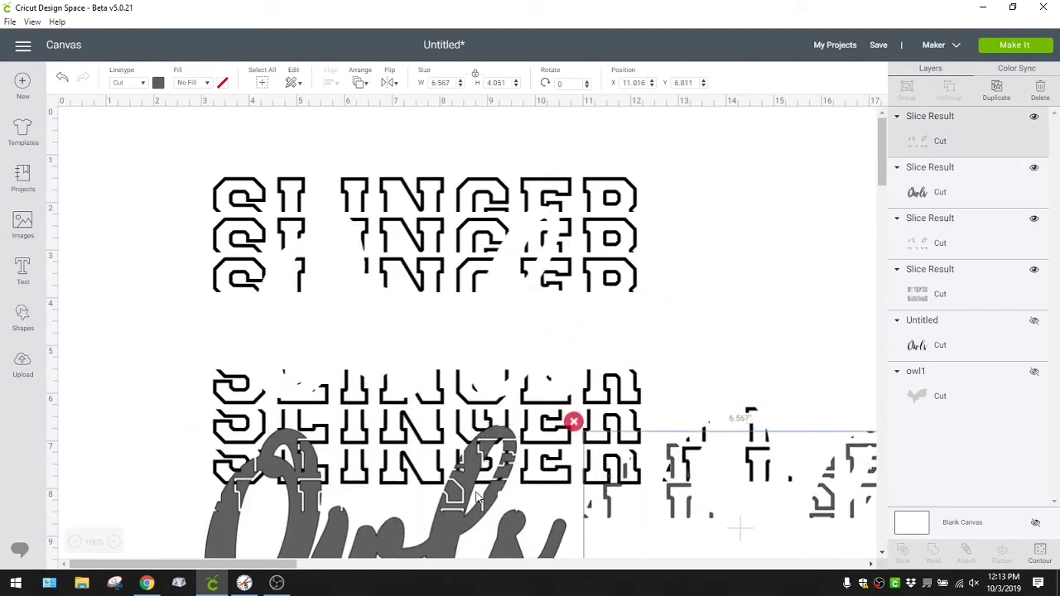
drag(575, 509, 916, 498)
drag(677, 448, 736, 405)
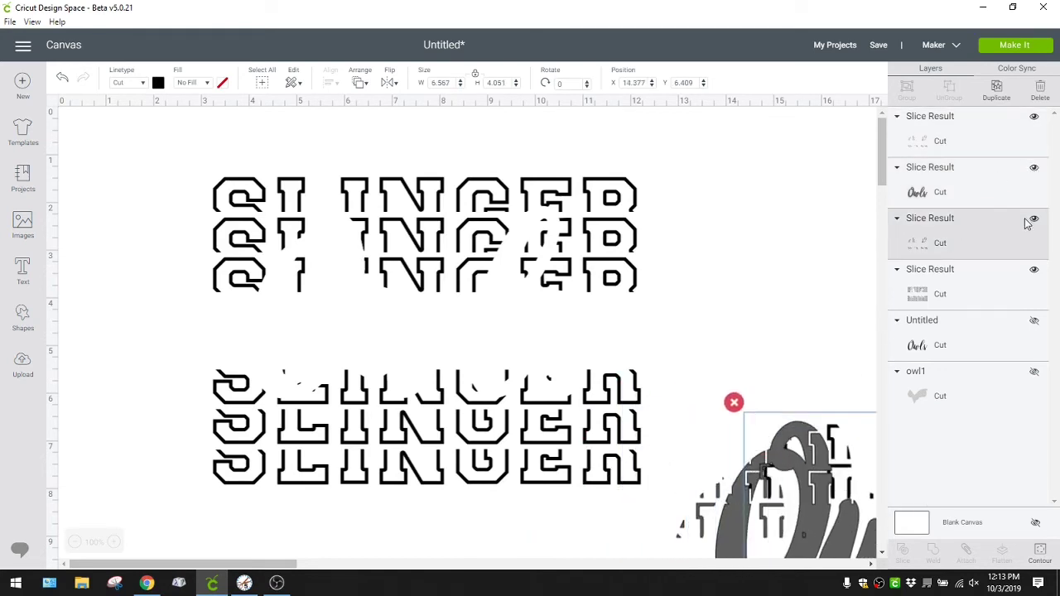
Step: Show the black Owls script, centre it over SLINGER and delete the leftover slice pieces
click(1035, 322)
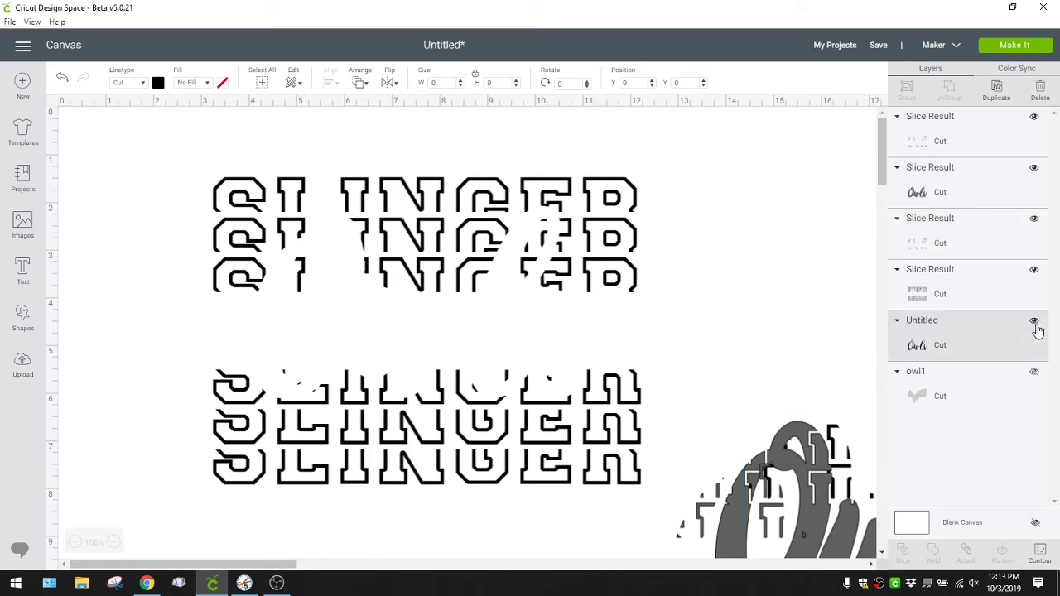
drag(773, 378, 503, 266)
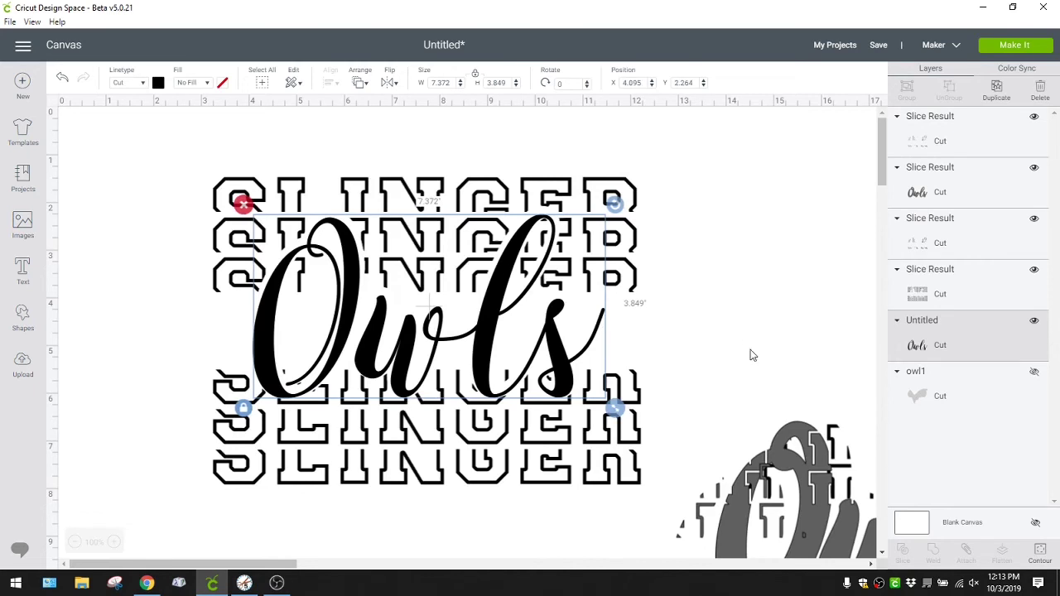
drag(741, 418, 858, 537)
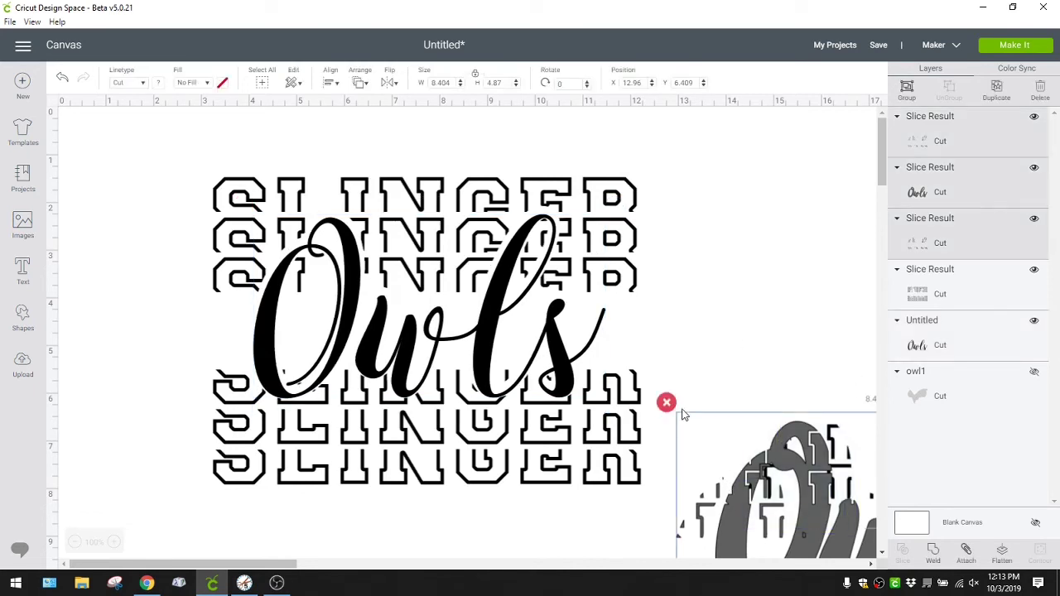
click(667, 402)
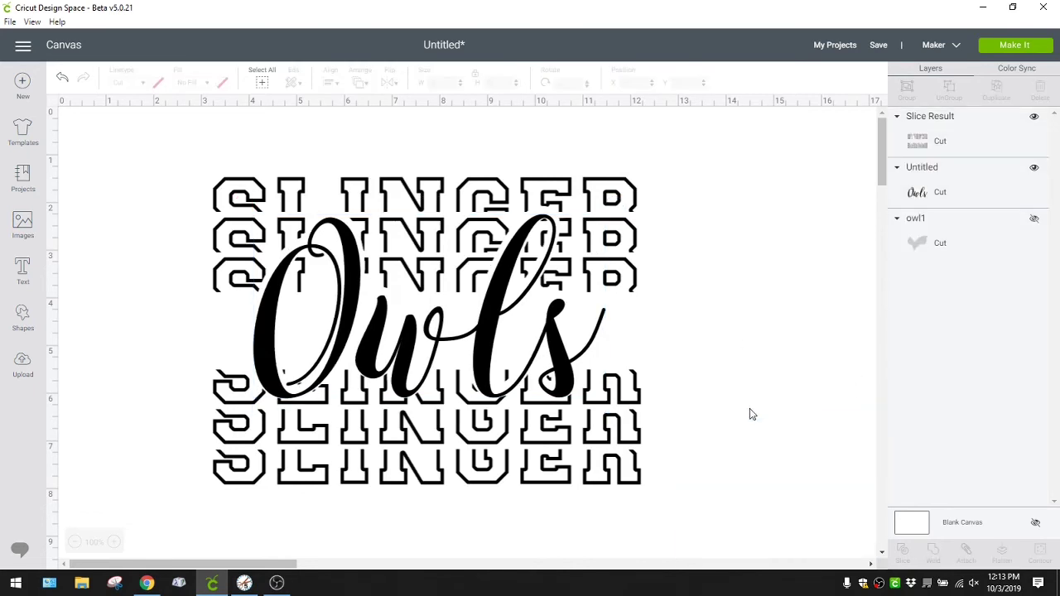
Step: Colour the SLINGER outline stack navy
click(627, 448)
click(158, 84)
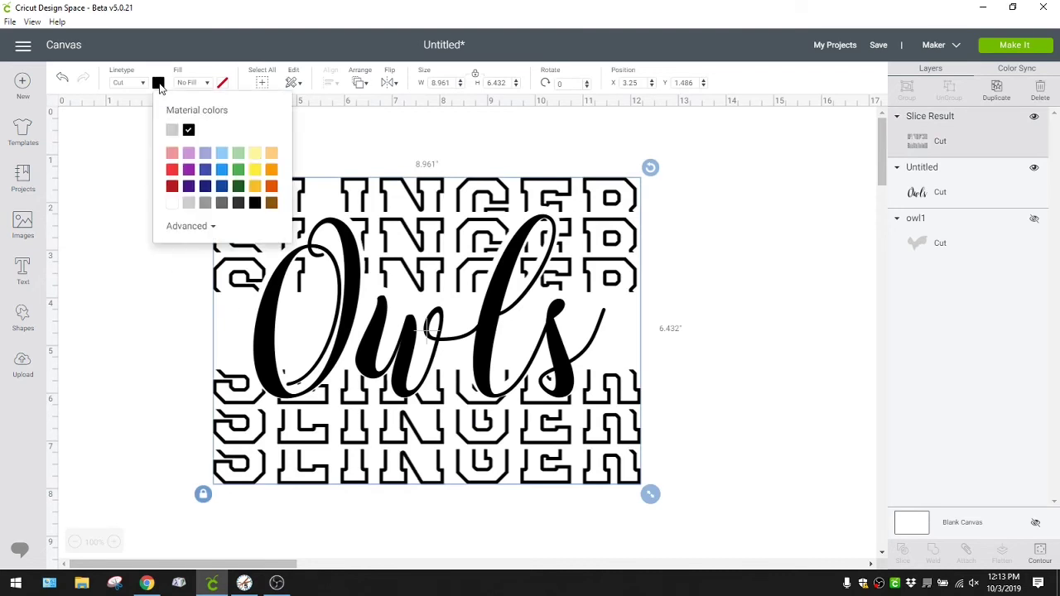
click(207, 186)
click(268, 324)
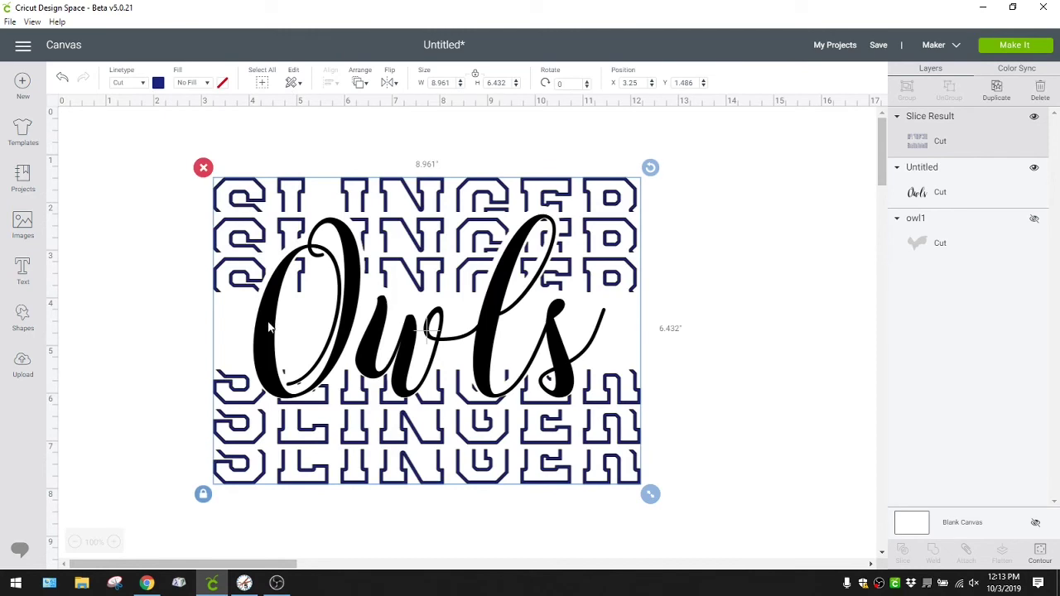
click(658, 300)
click(560, 336)
Step: Colour the Owls script layer red
click(938, 187)
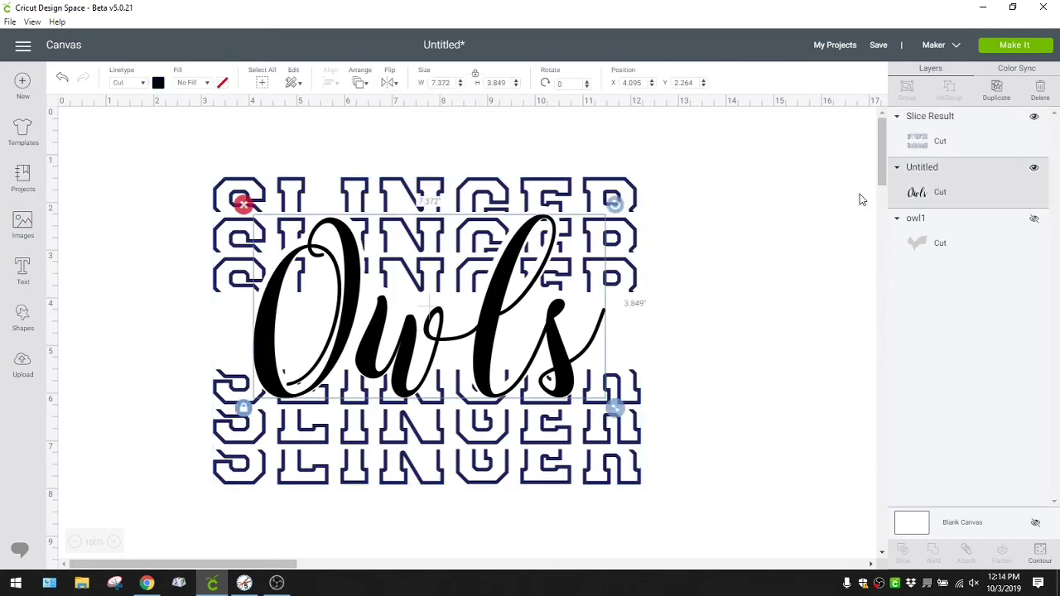
click(158, 83)
click(173, 187)
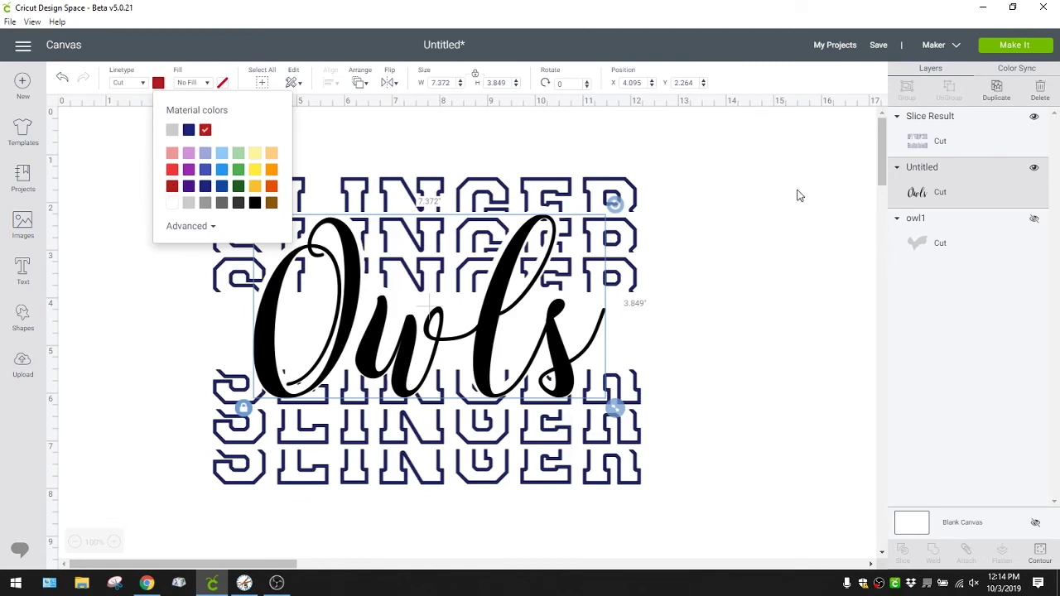
click(745, 315)
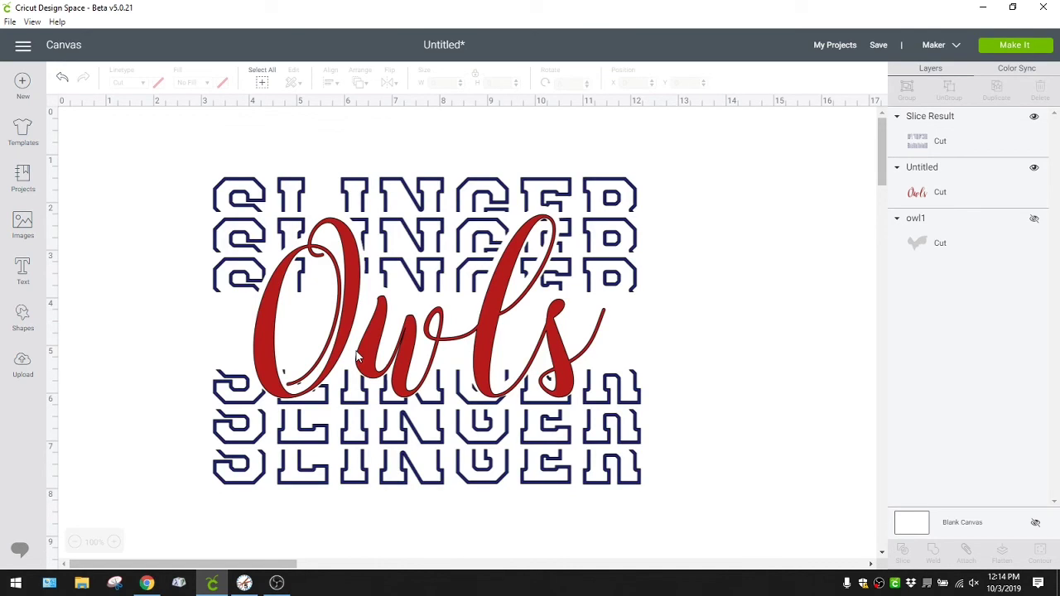
click(486, 349)
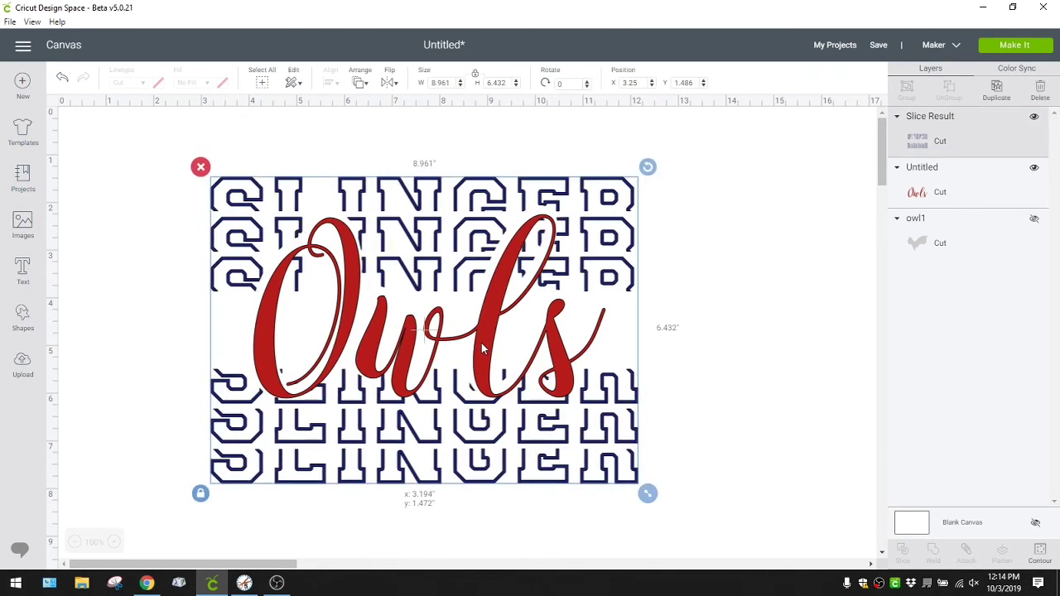
click(740, 299)
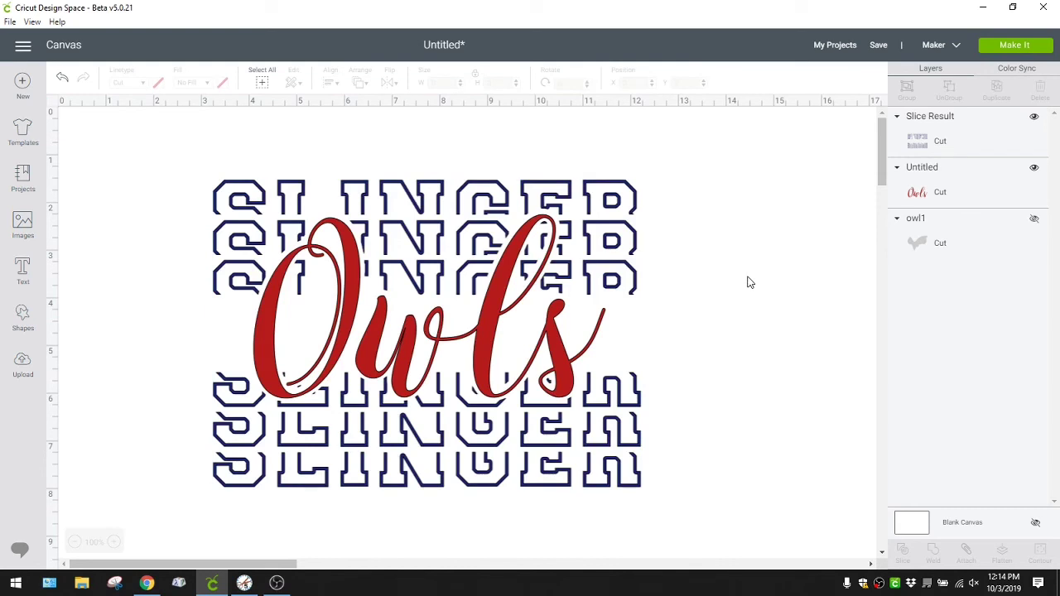